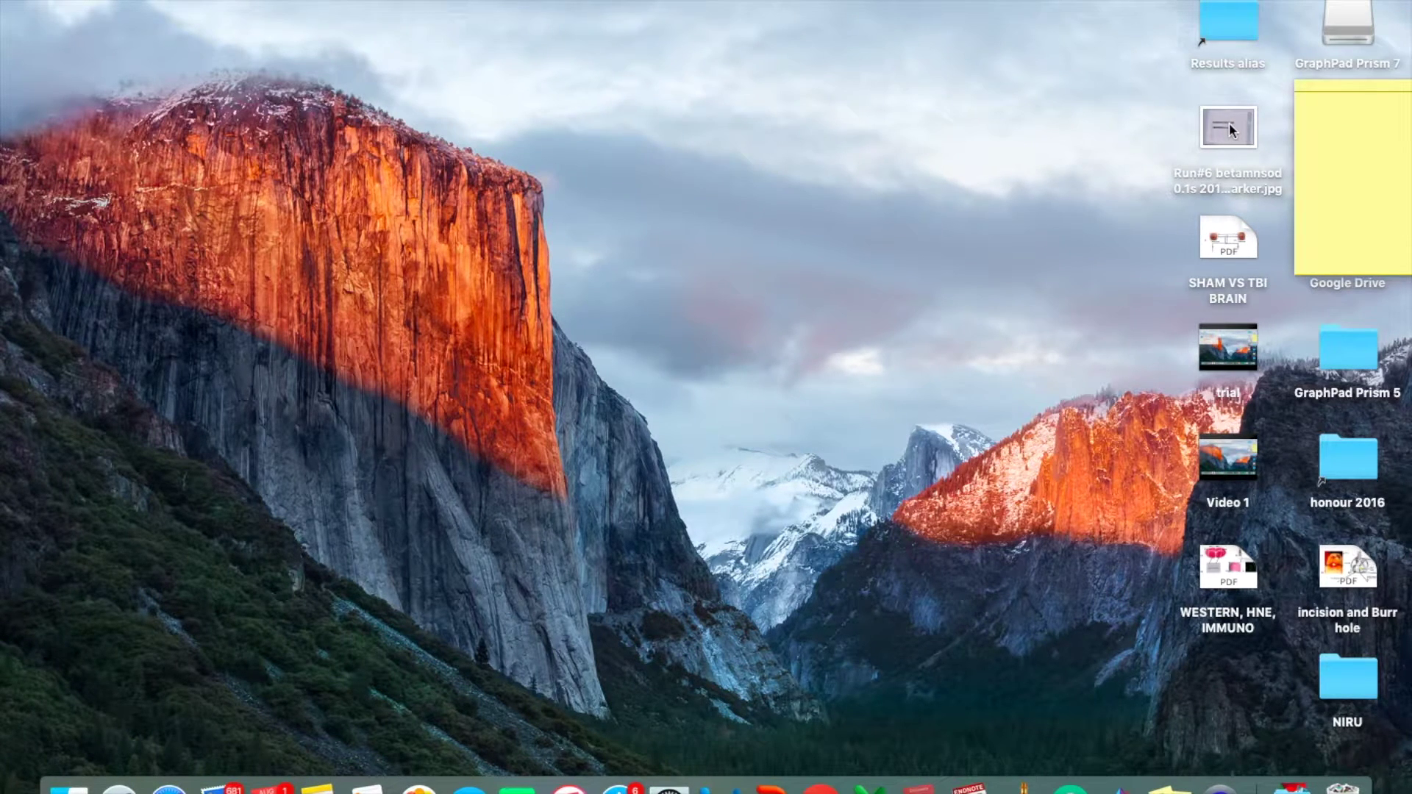
- Open the Run#6 betamnsod blot image from the desktop in ImageJ
{"action": "left_click_drag", "start_coordinate": [1229, 121], "coordinate": [1022, 785]}
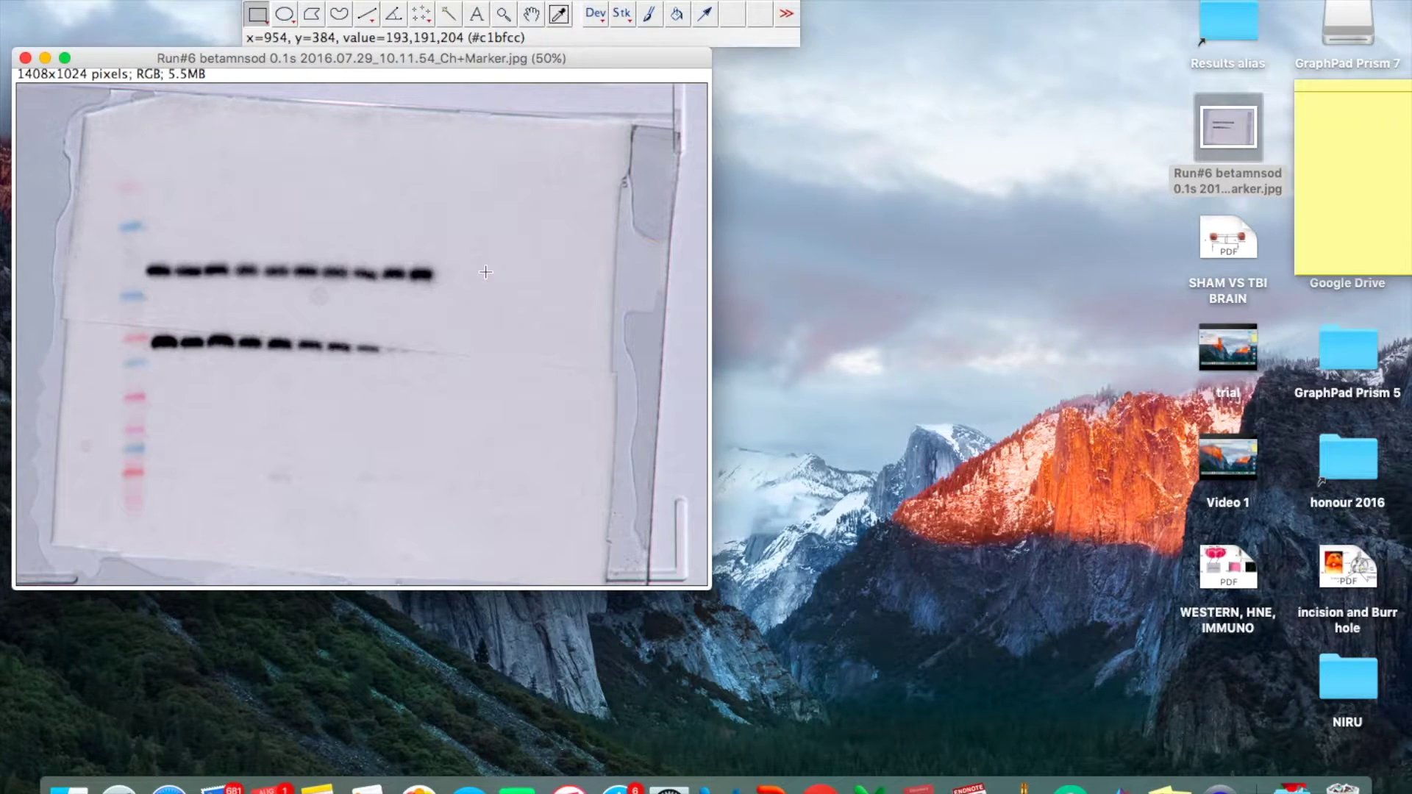
{"action": "left_click", "coordinate": [841, 138]}
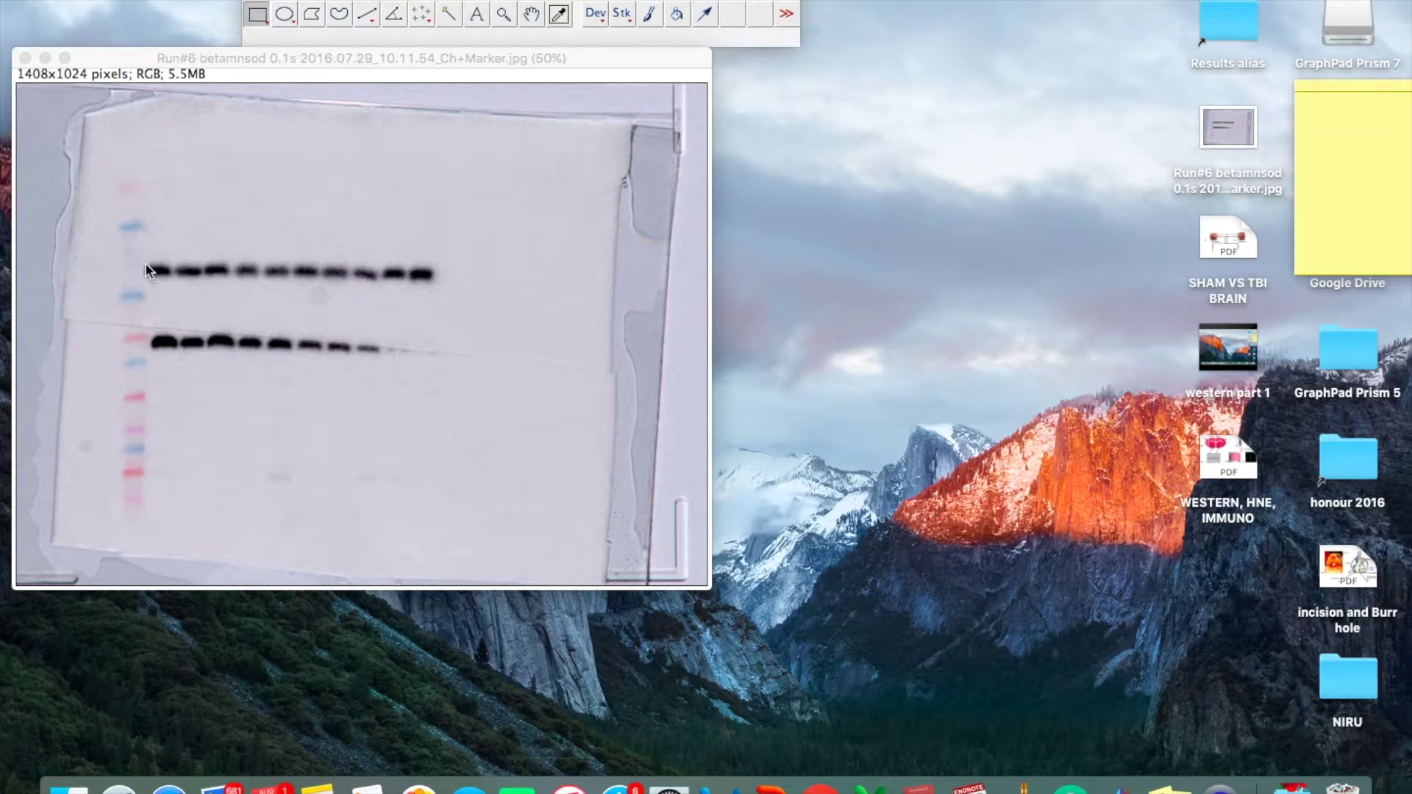
- Draw a rectangular selection of about 54 × 44 pixels around the upper row's first band and set it as the first gel lane
{"action": "left_click_drag", "start_coordinate": [145, 259], "coordinate": [170, 279]}
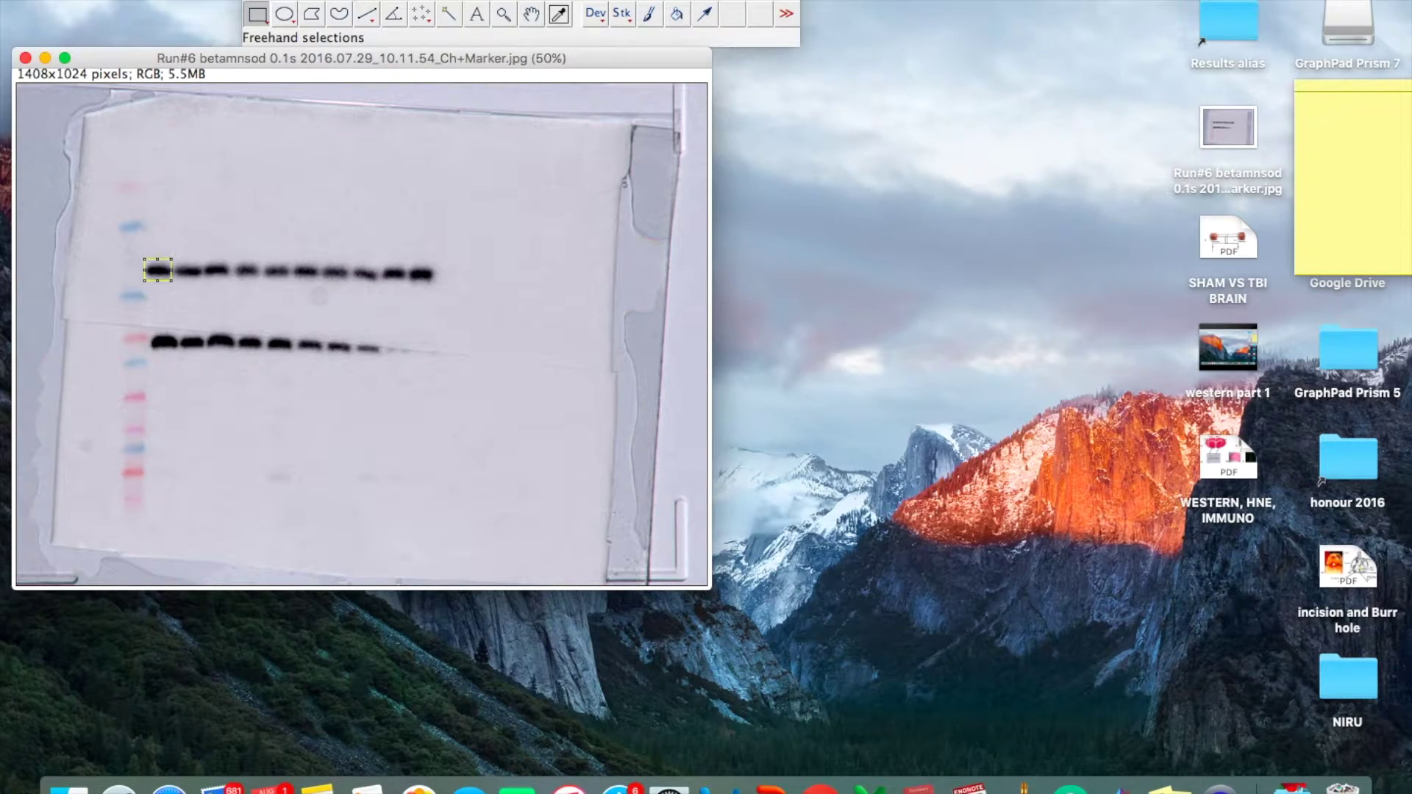
{"action": "left_click", "coordinate": [338, 0]}
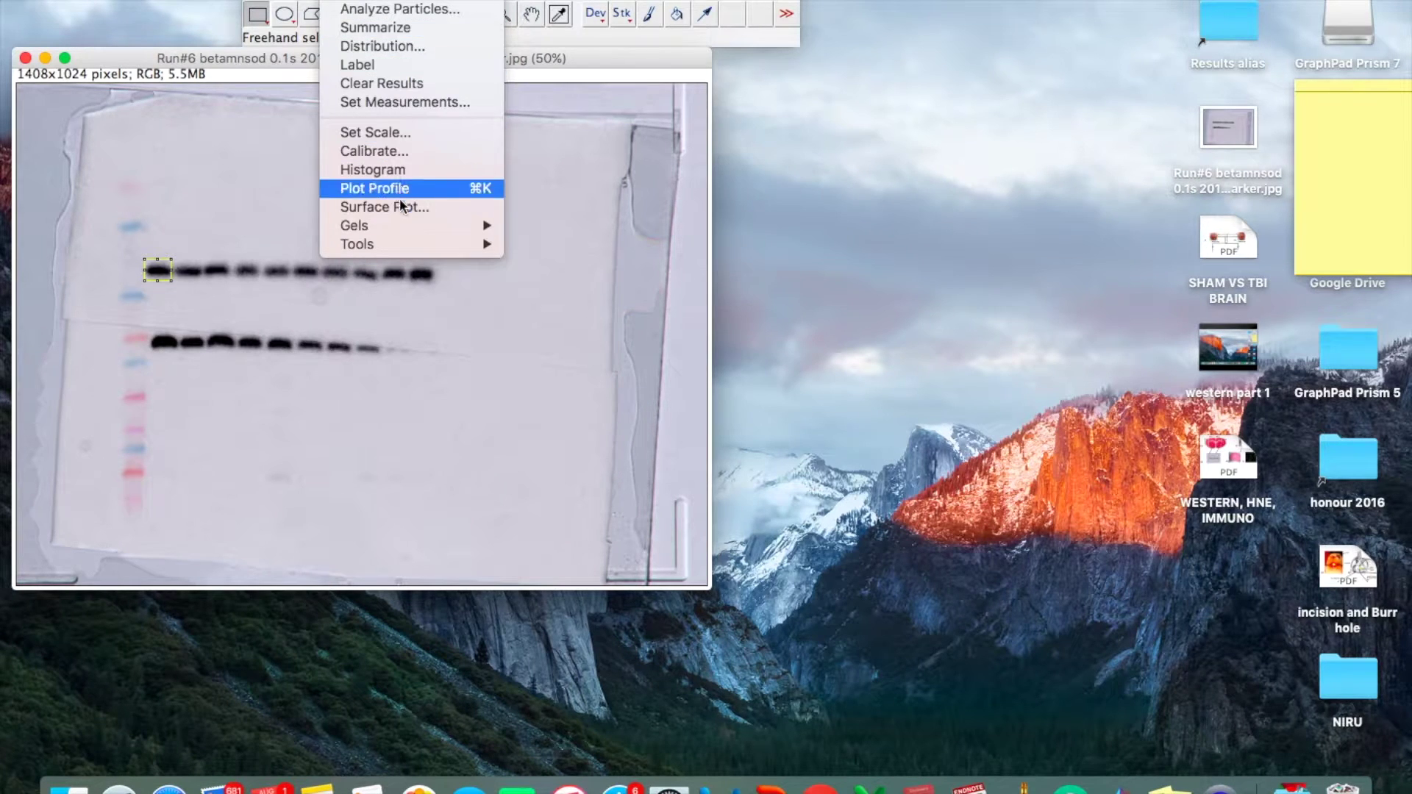
{"action": "mouse_move", "coordinate": [394, 226]}
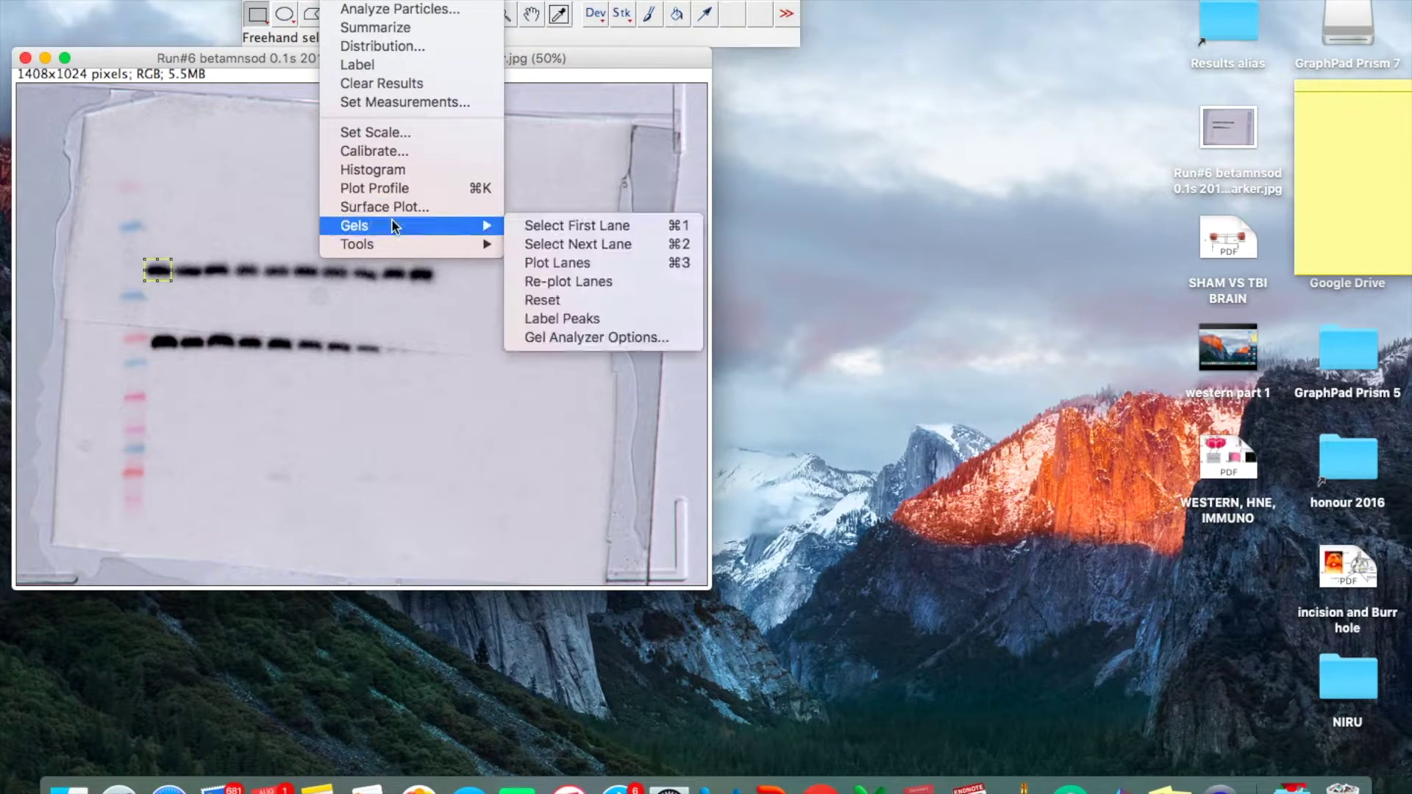
{"action": "left_click", "coordinate": [561, 226]}
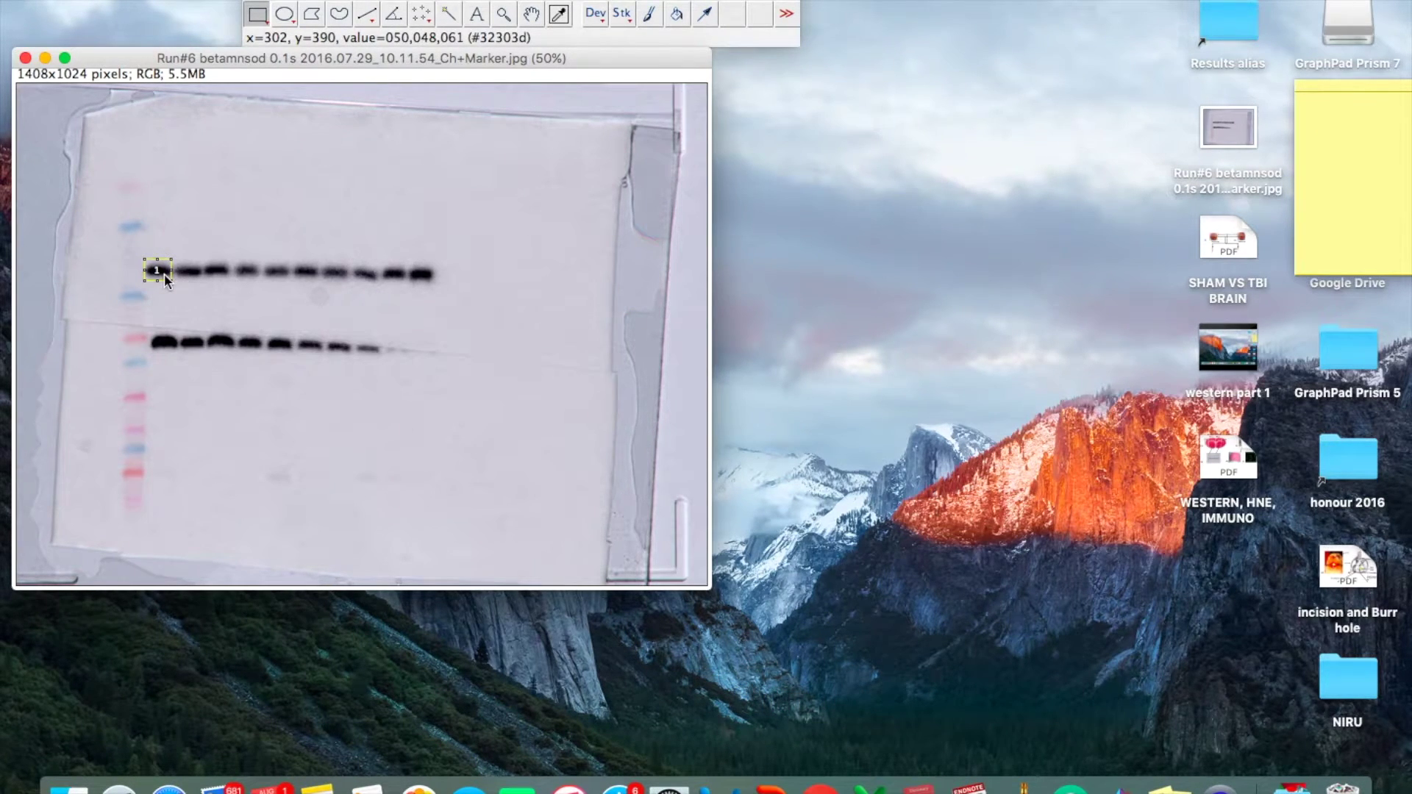
- Move the rectangular selection onto the second band of the upper row and mark it as the next lane
{"action": "left_click_drag", "start_coordinate": [165, 274], "coordinate": [193, 272]}
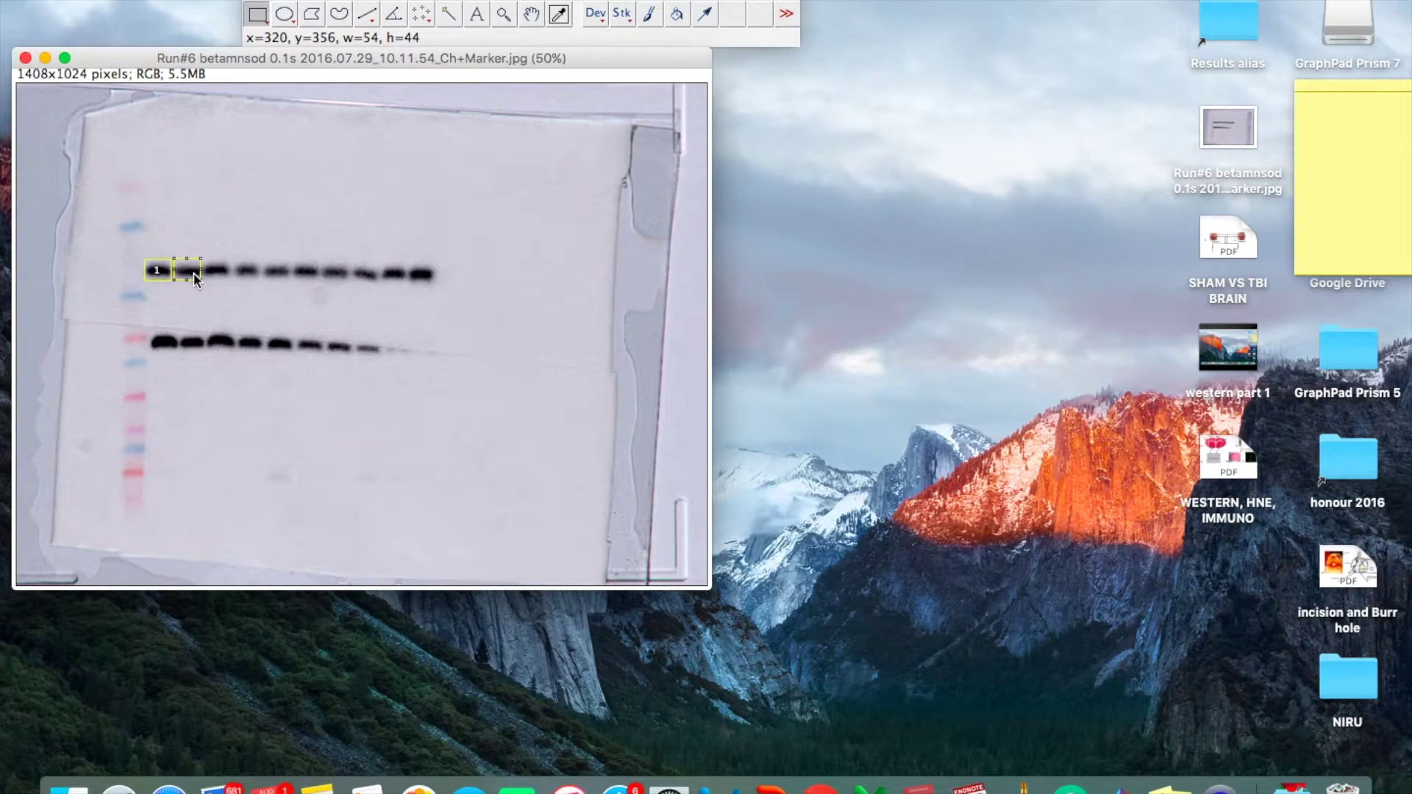
{"action": "left_click", "coordinate": [345, 0]}
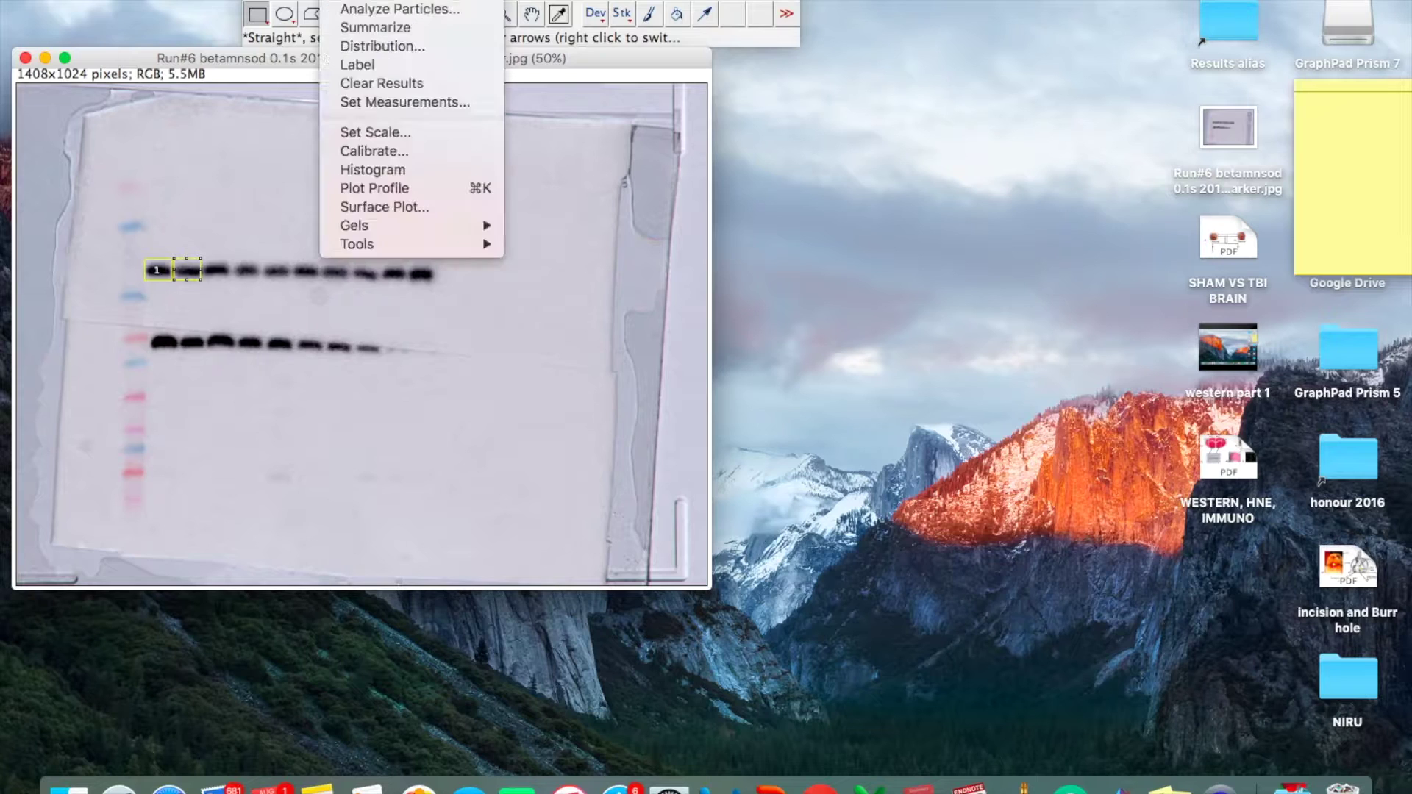
{"action": "mouse_move", "coordinate": [389, 225]}
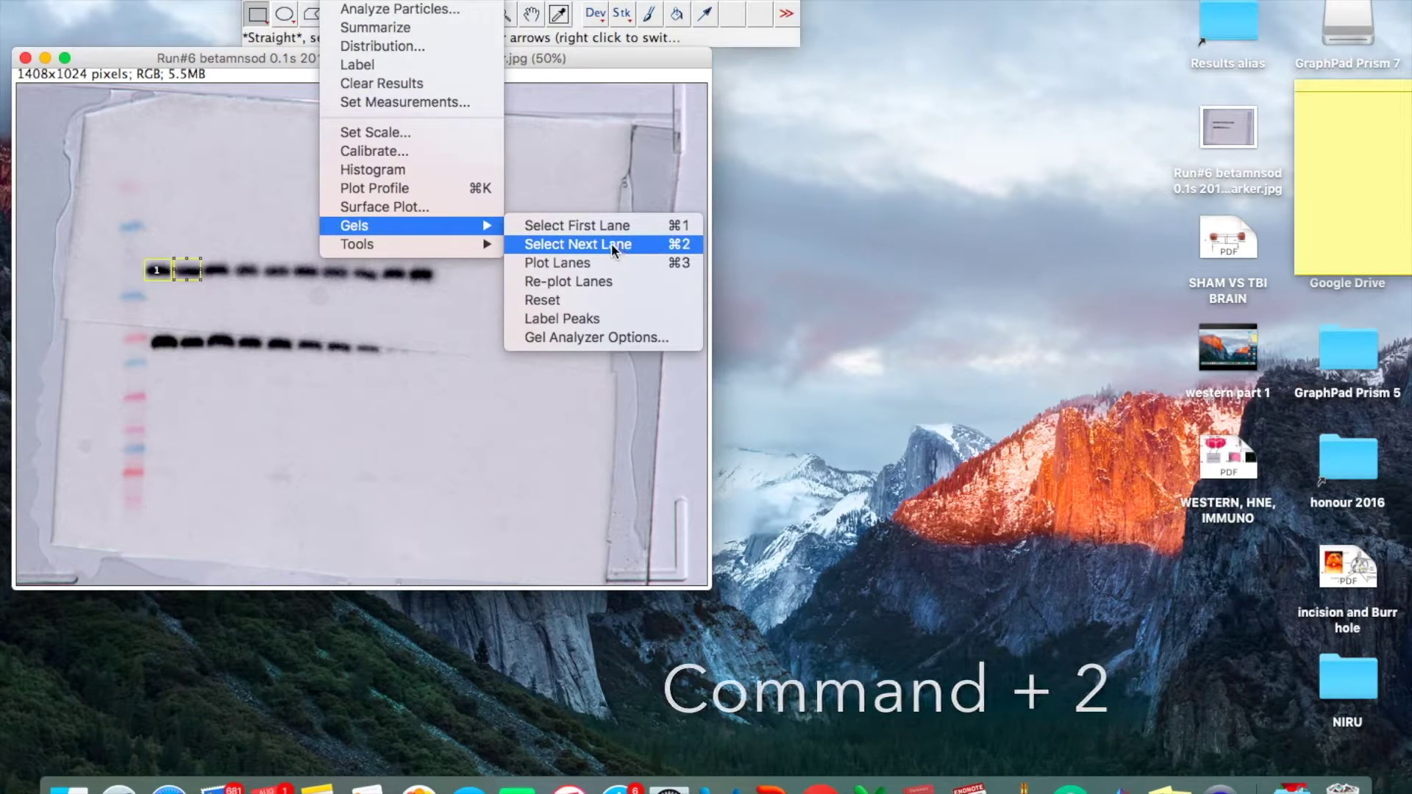
{"action": "left_click", "coordinate": [676, 249]}
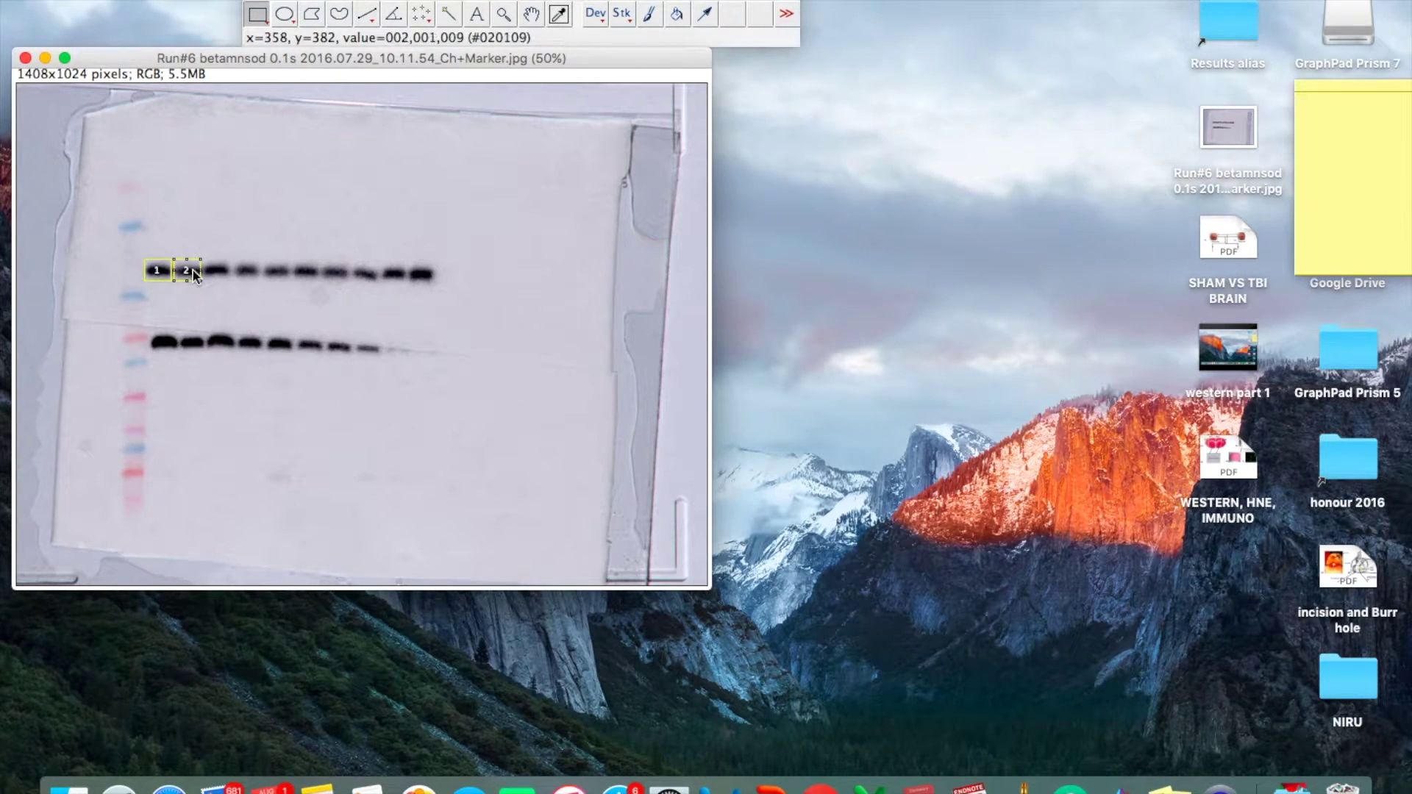
- Move the selection onto the third and fourth bands of the upper row in turn, marking each as the next lane
{"action": "left_click_drag", "start_coordinate": [195, 274], "coordinate": [223, 274]}
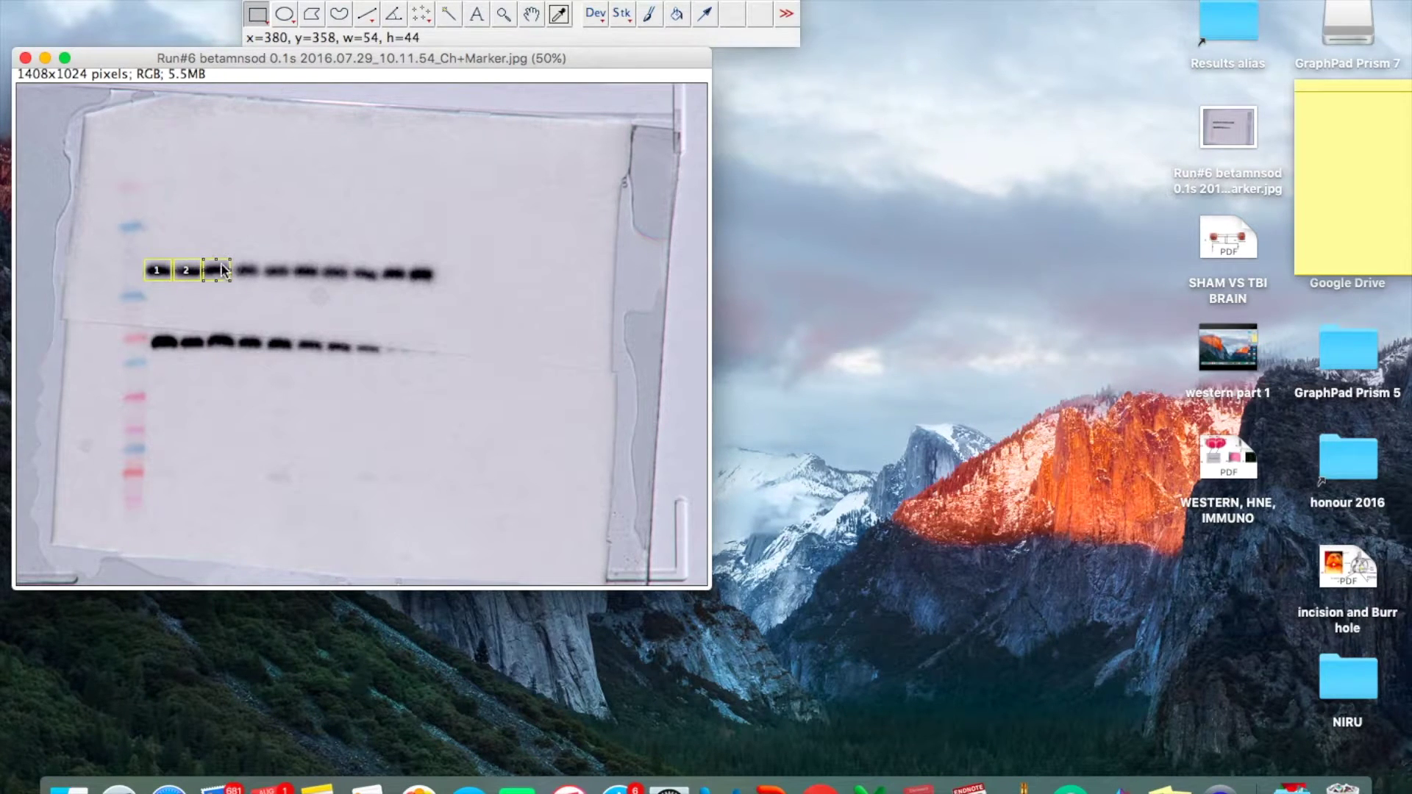
{"action": "left_click", "coordinate": [353, 0]}
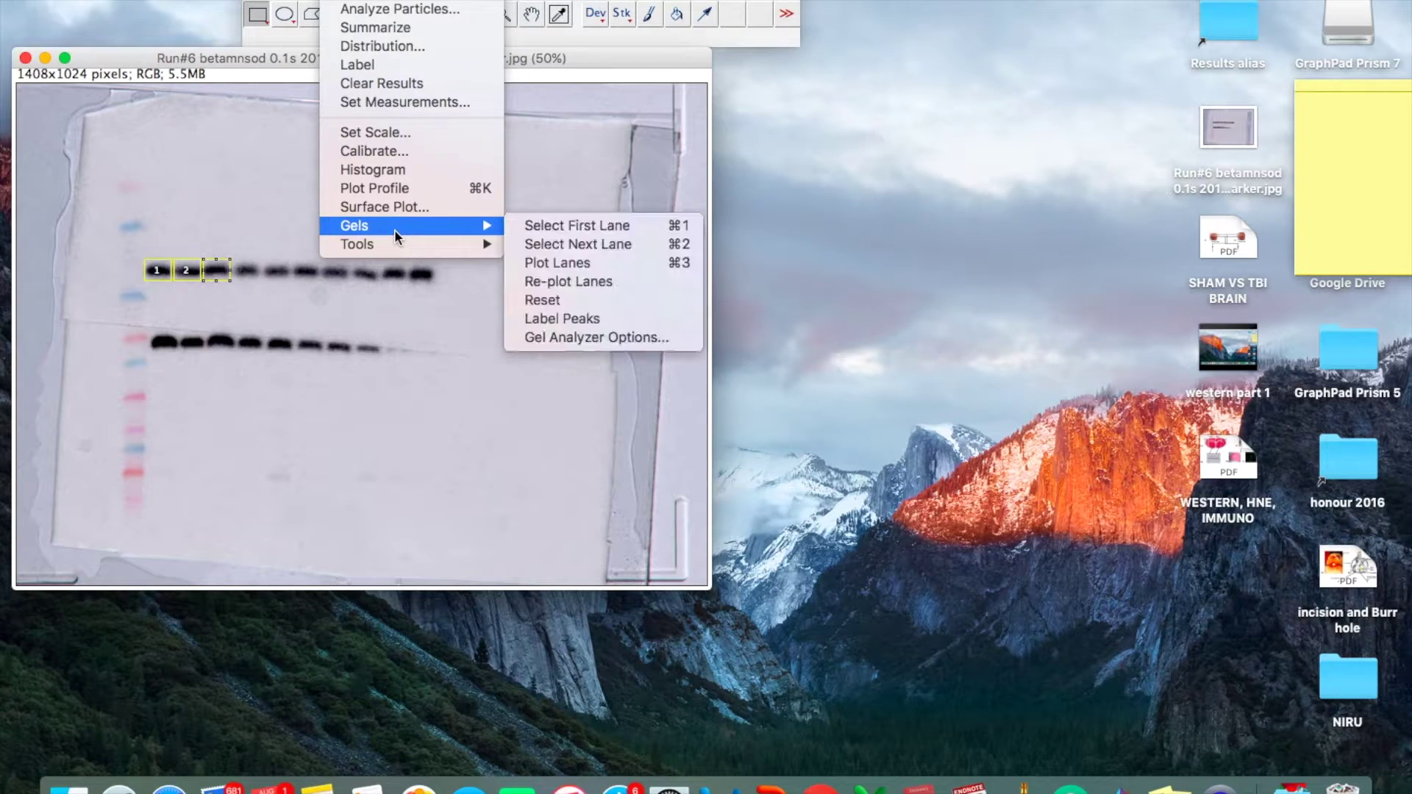
{"action": "left_click", "coordinate": [623, 244]}
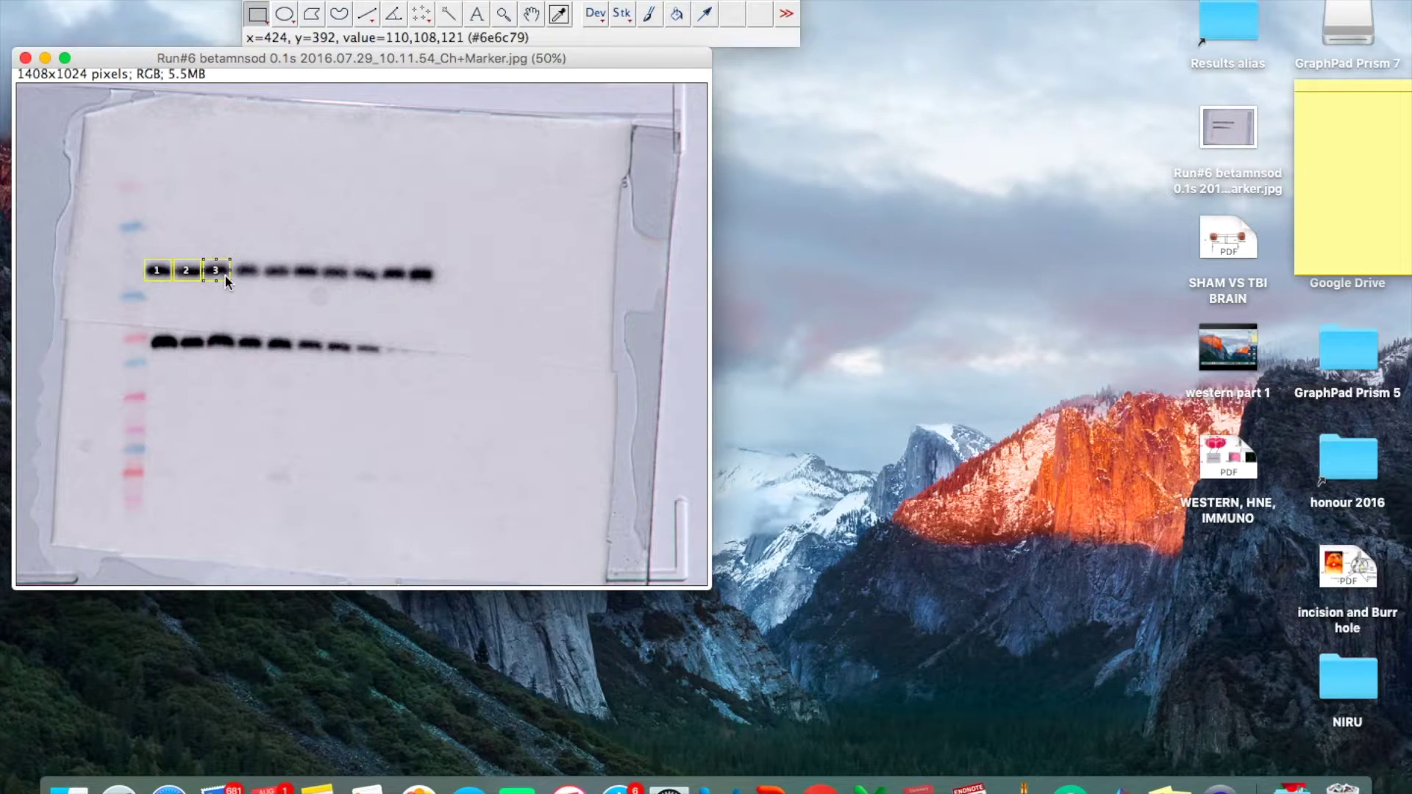
{"action": "left_click_drag", "start_coordinate": [226, 278], "coordinate": [253, 279]}
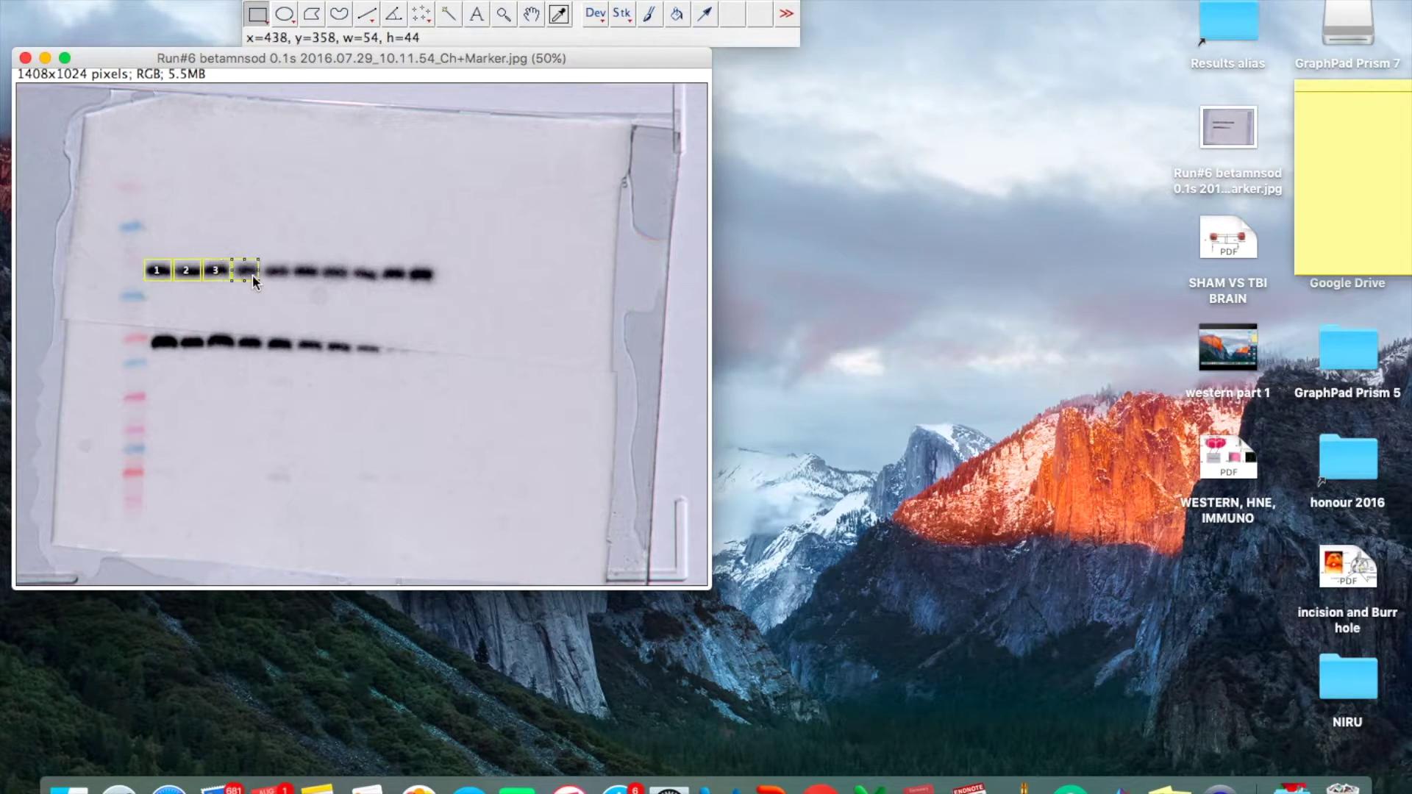
{"action": "key", "text": "2"}
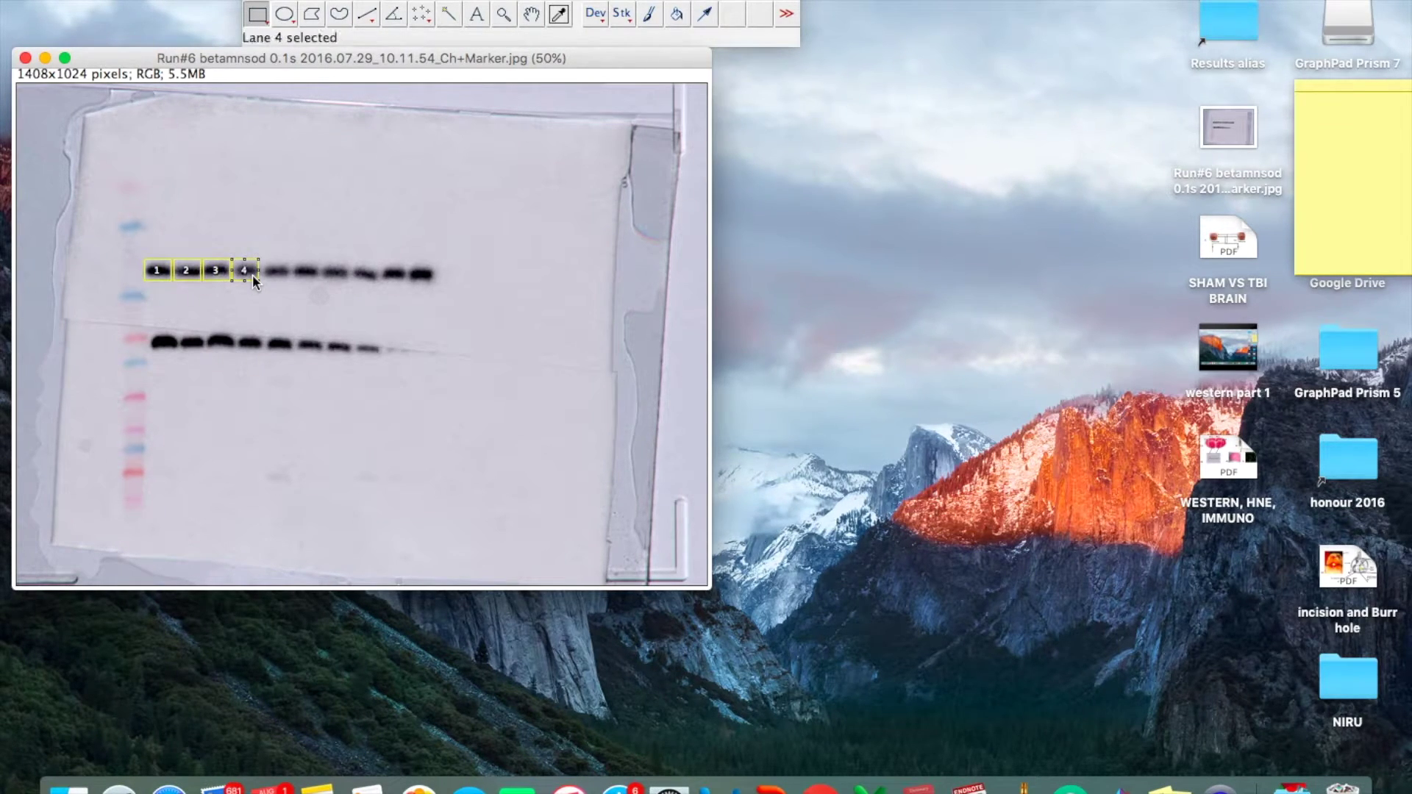
- Mark the fifth, sixth and seventh bands of the upper row as lanes 5 to 7 using the same selection rectangle
{"action": "left_click_drag", "start_coordinate": [253, 275], "coordinate": [281, 275]}
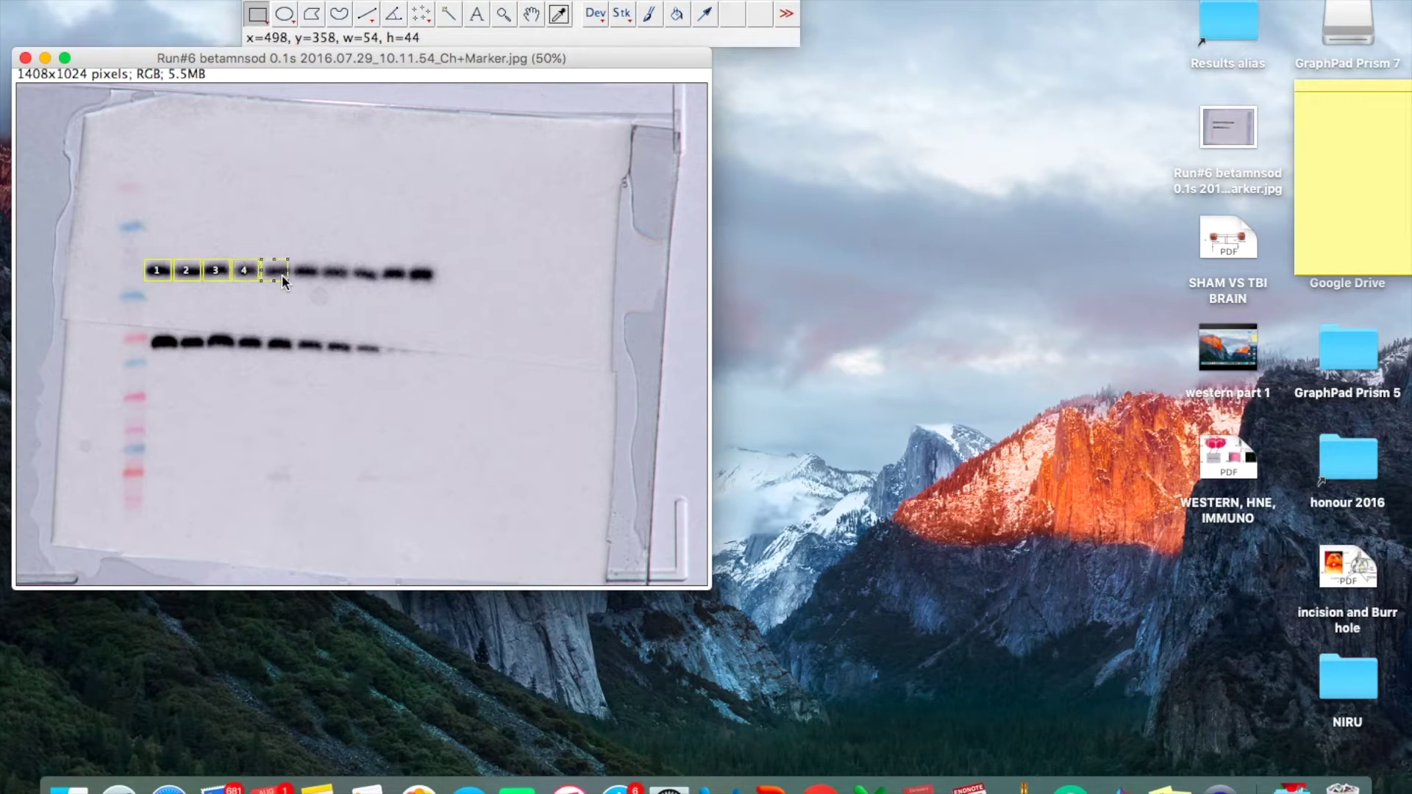
{"action": "key", "text": "2"}
{"action": "left_click_drag", "start_coordinate": [281, 275], "coordinate": [341, 277]}
{"action": "key", "text": "2"}
{"action": "key", "text": "2"}
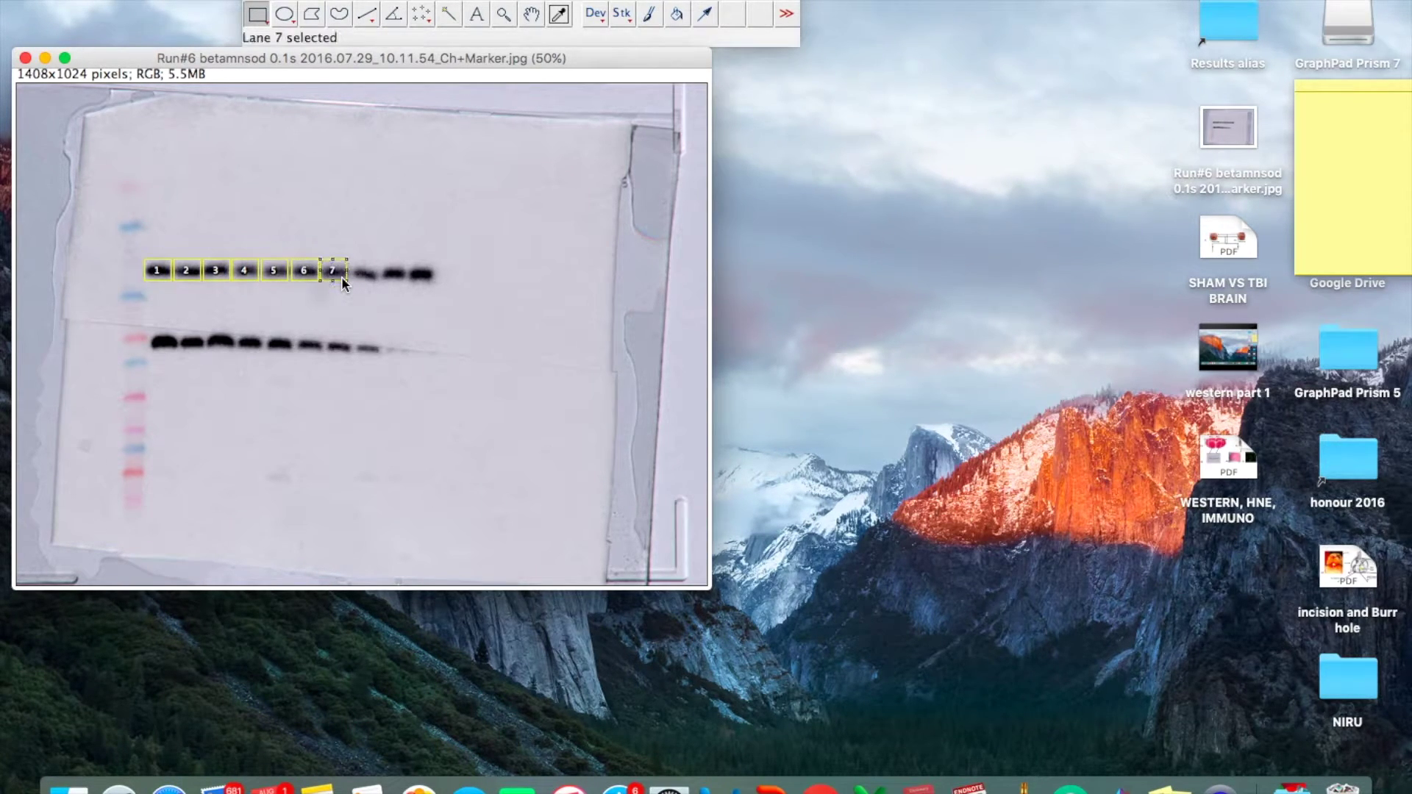
- Mark the last three bands of the upper row as lanes 8 to 10 using the same selection rectangle
{"action": "left_click_drag", "start_coordinate": [341, 276], "coordinate": [395, 281]}
{"action": "key", "text": "2"}
{"action": "key", "text": "2"}
{"action": "left_click_drag", "start_coordinate": [395, 280], "coordinate": [427, 275]}
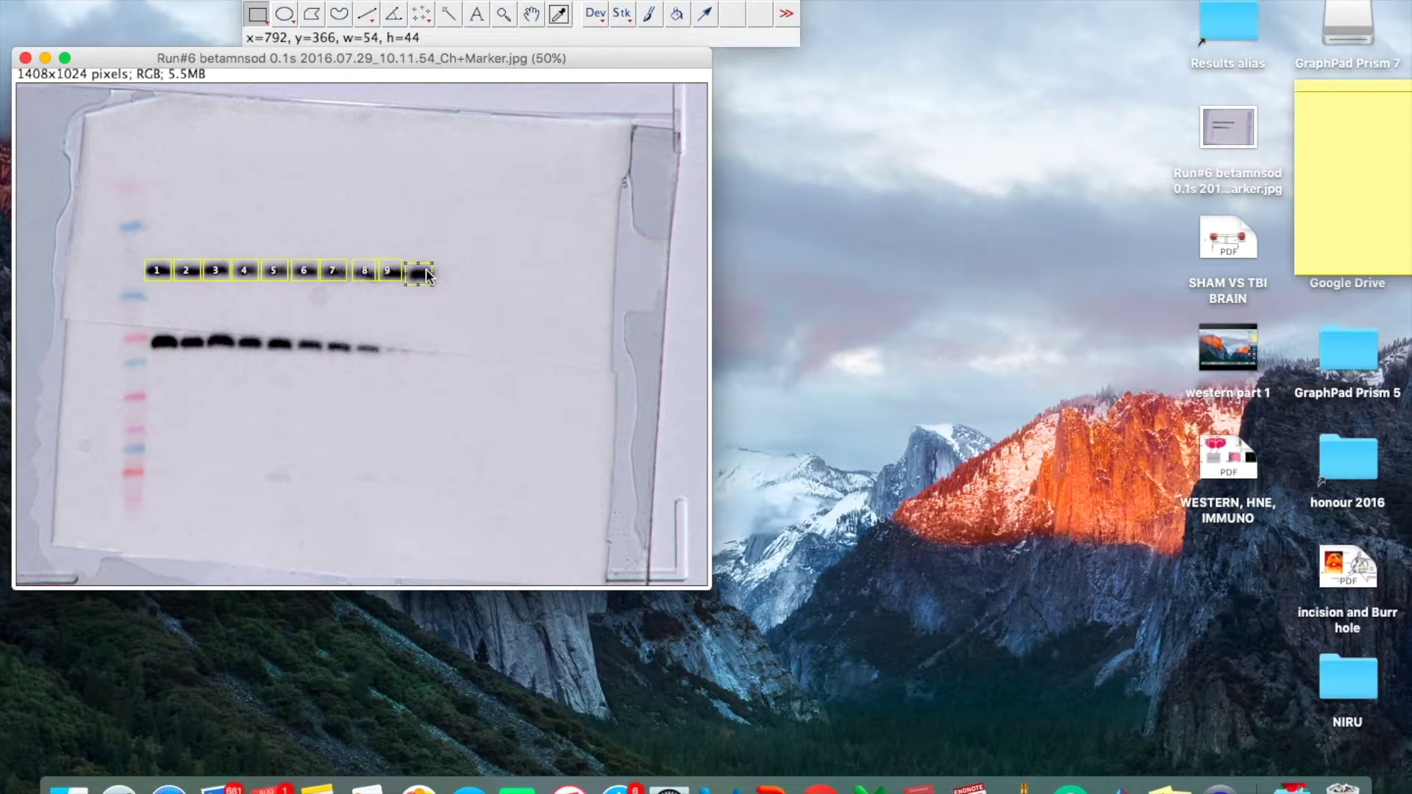
{"action": "key", "text": "2"}
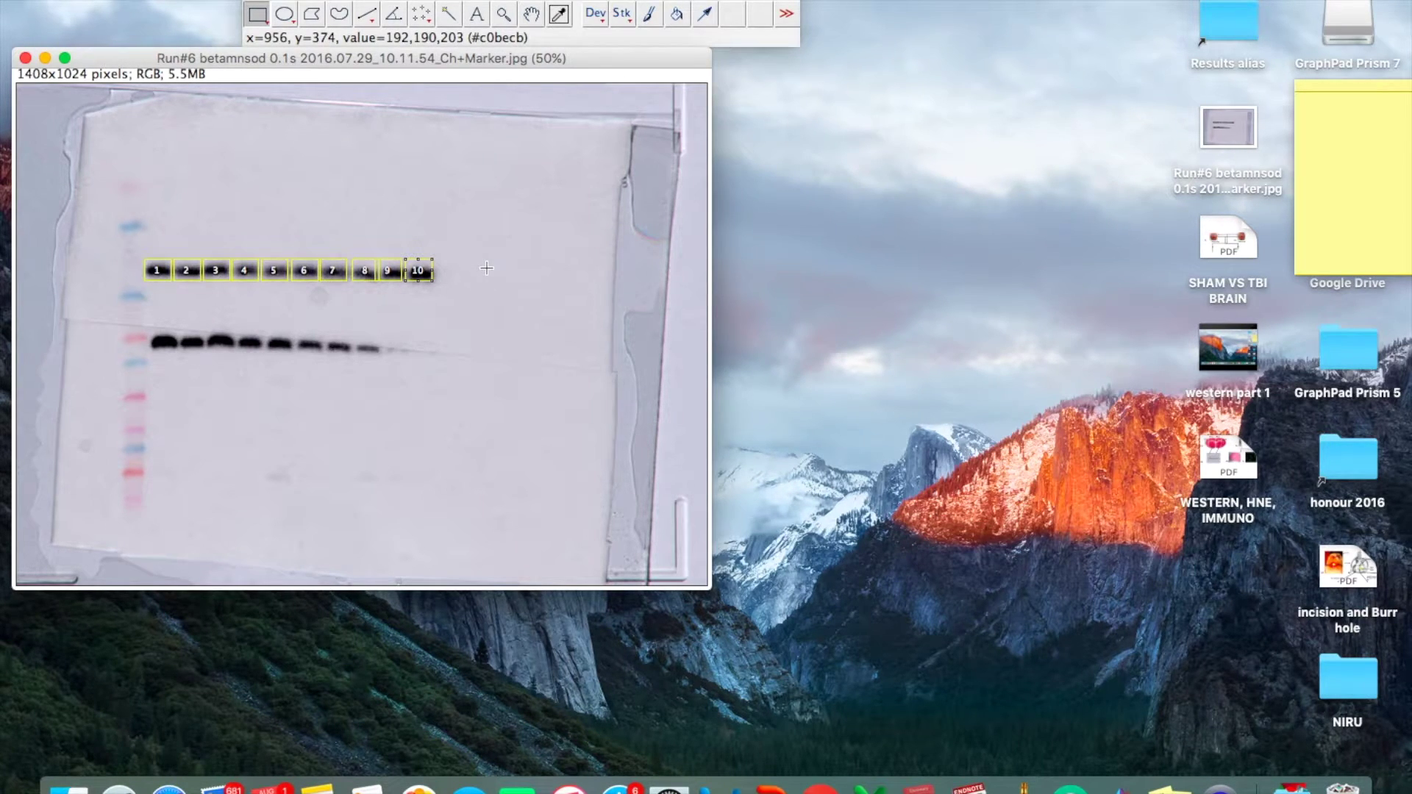
- Plot the intensity profiles of the ten marked gel lanes
{"action": "left_click", "coordinate": [346, 0]}
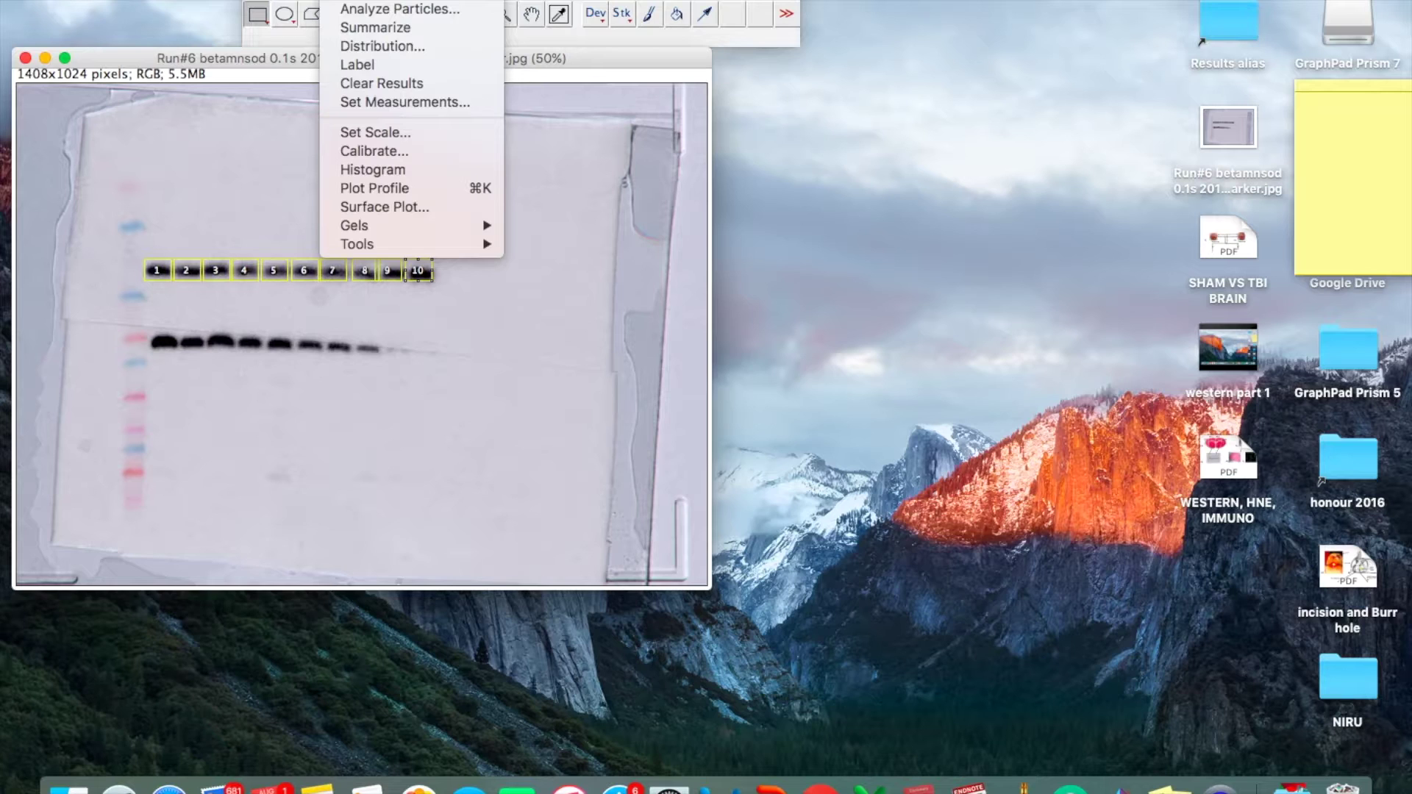
{"action": "mouse_move", "coordinate": [403, 222]}
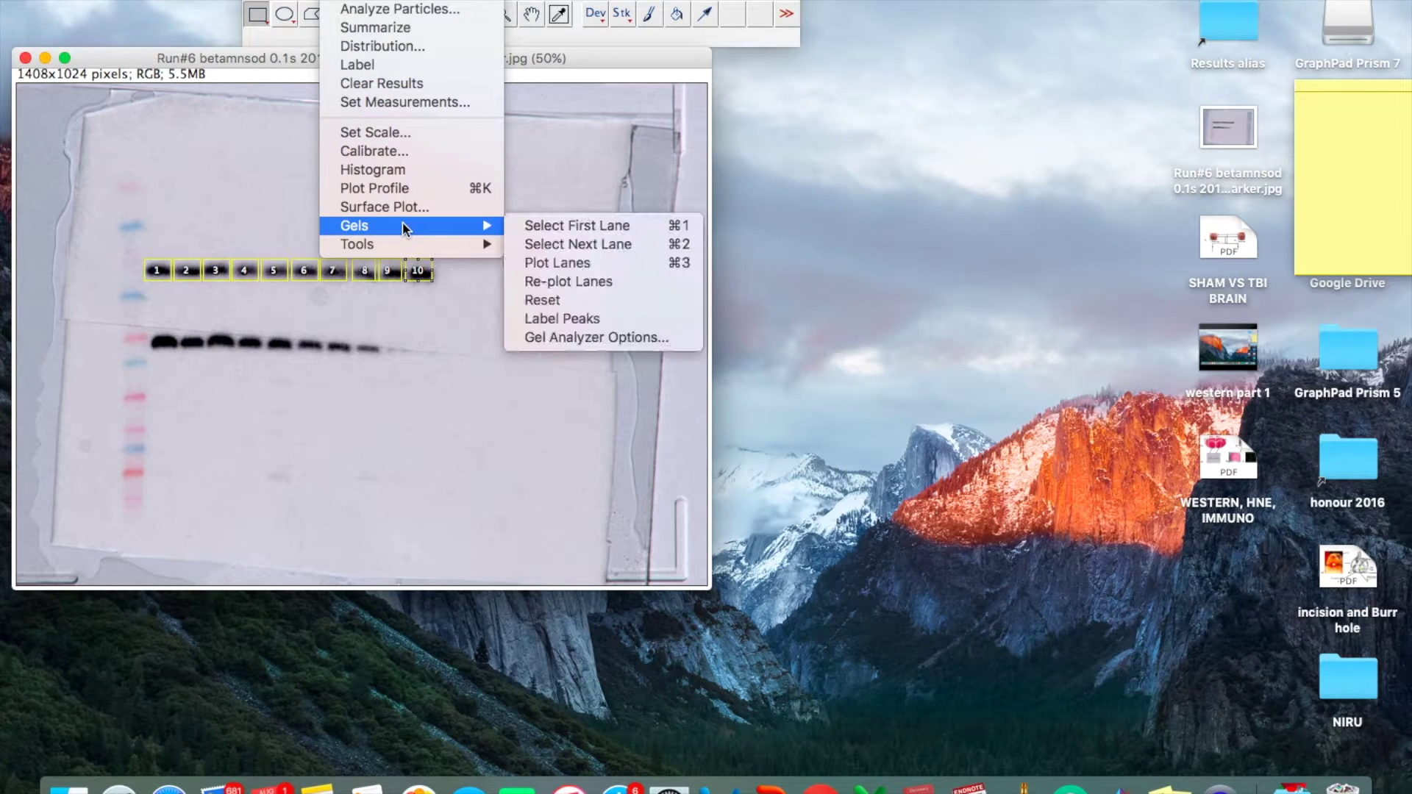
{"action": "left_click", "coordinate": [574, 262]}
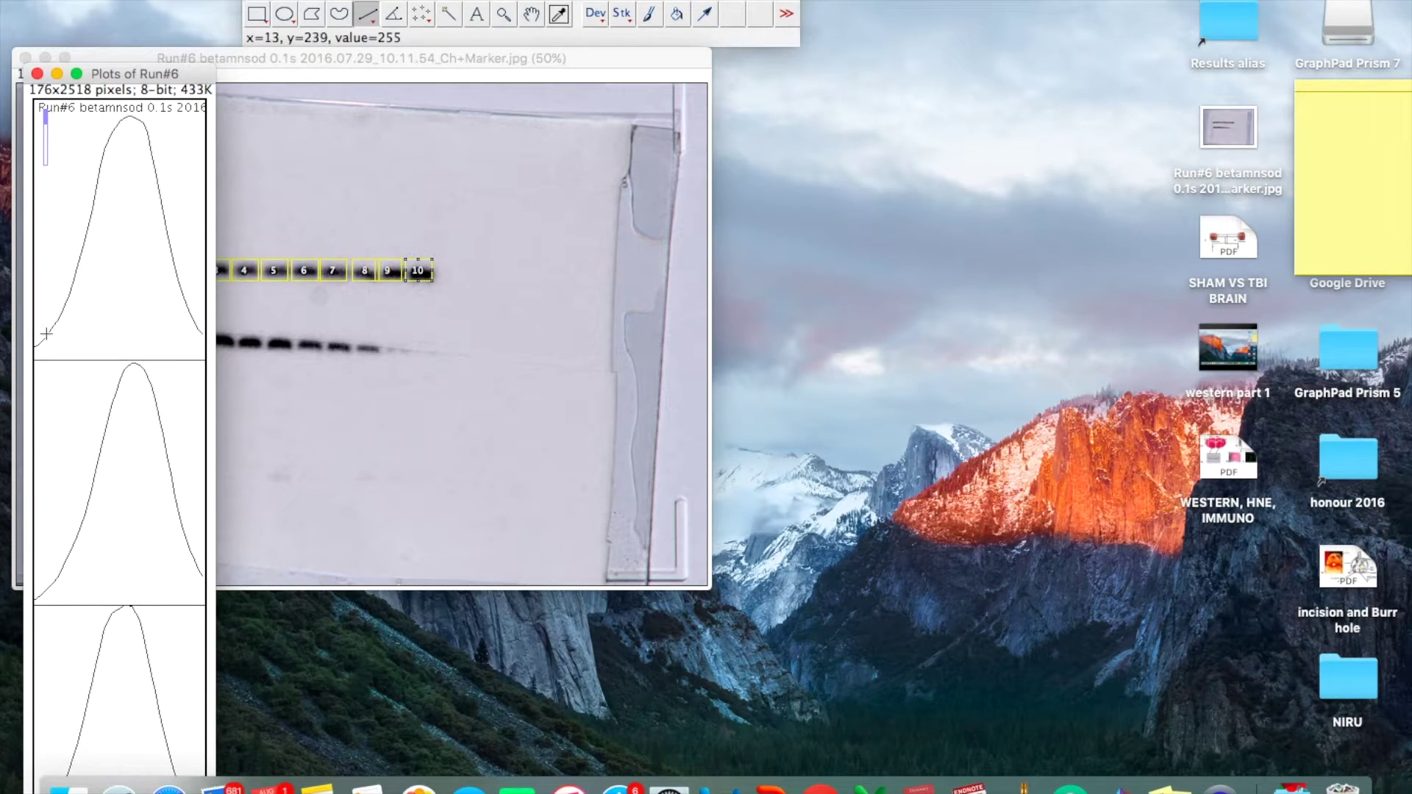
- Draw straight baselines that close off the bottoms of the peaks in the plots of lanes 1 to 3
{"action": "left_click_drag", "start_coordinate": [47, 333], "coordinate": [190, 310]}
{"action": "scroll", "coordinate": [189, 309], "scroll_direction": "down", "scroll_amount": 3}
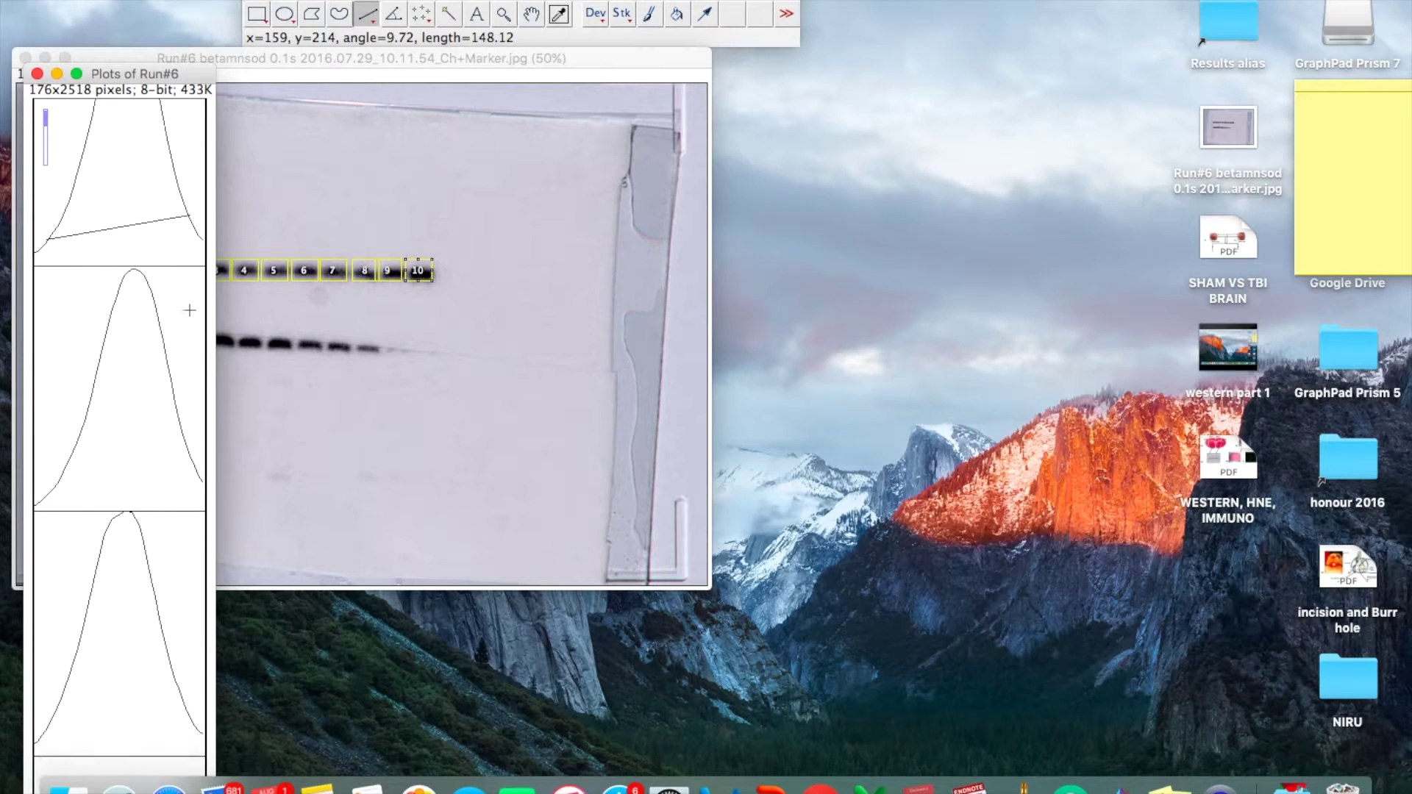
{"action": "left_click_drag", "start_coordinate": [56, 466], "coordinate": [200, 432]}
{"action": "scroll", "coordinate": [200, 431], "scroll_direction": "down", "scroll_amount": 5}
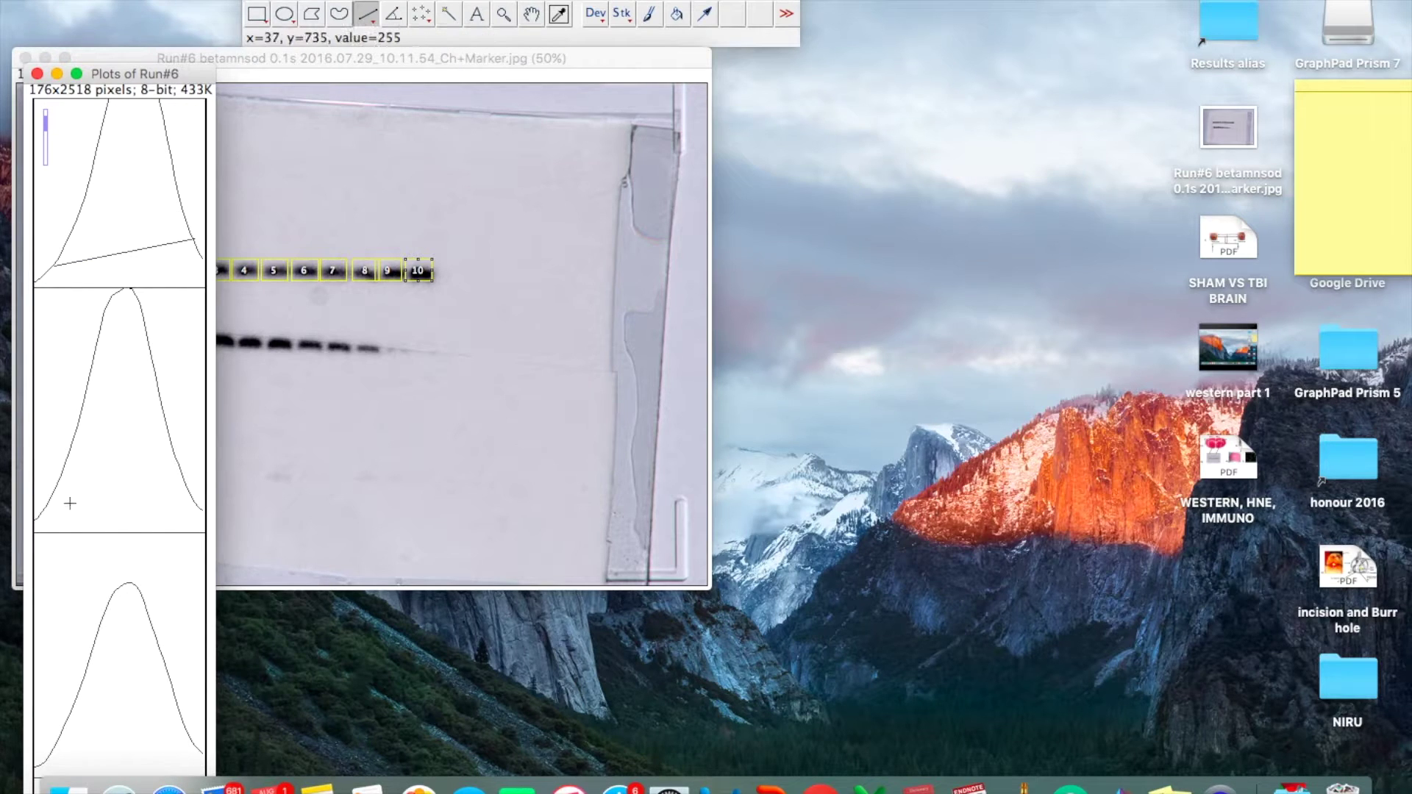
{"action": "left_click_drag", "start_coordinate": [45, 507], "coordinate": [194, 493]}
- Draw straight baselines that close off the bottoms of the peaks in the plots of lanes 4 to 7
{"action": "scroll", "coordinate": [193, 492], "scroll_direction": "down", "scroll_amount": 5}
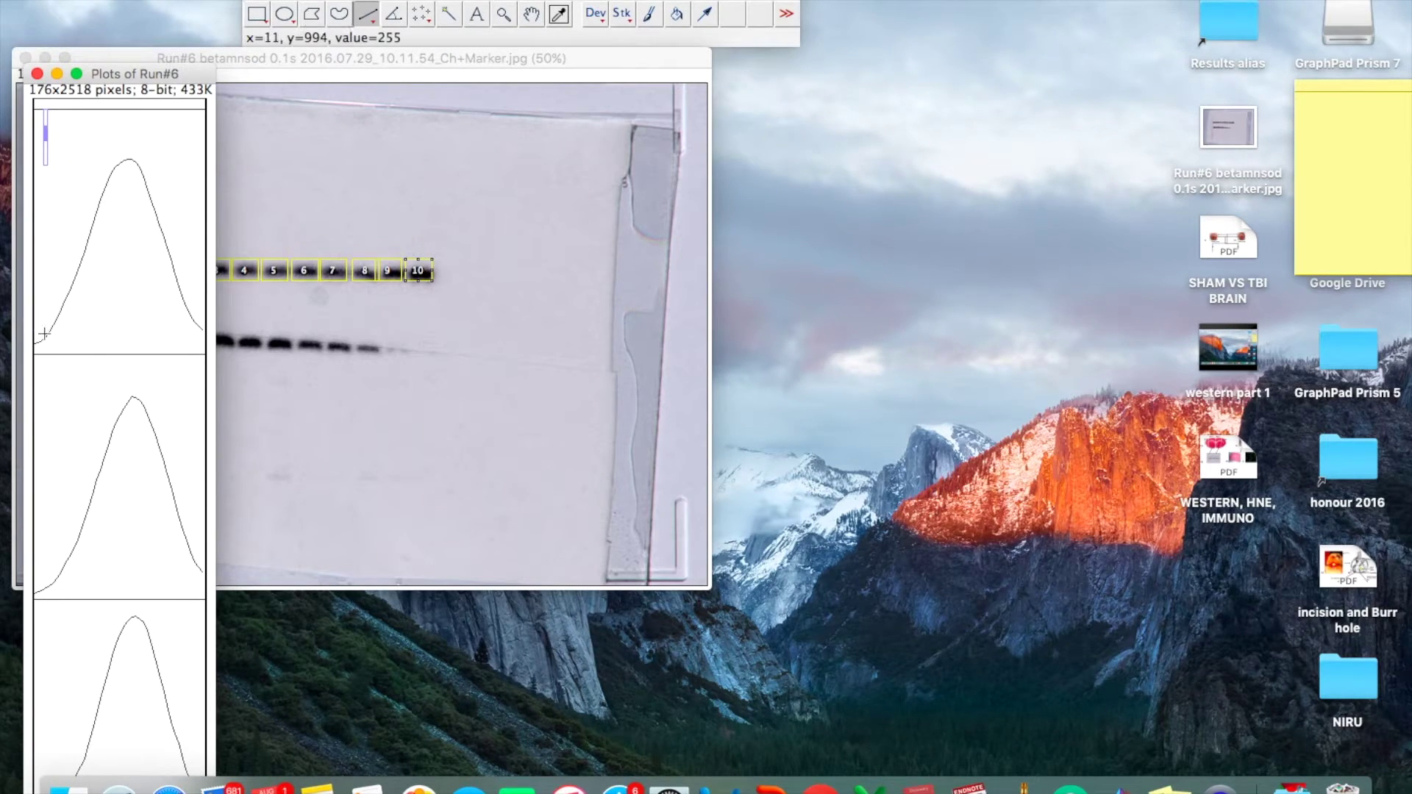
{"action": "left_click_drag", "start_coordinate": [45, 334], "coordinate": [190, 315]}
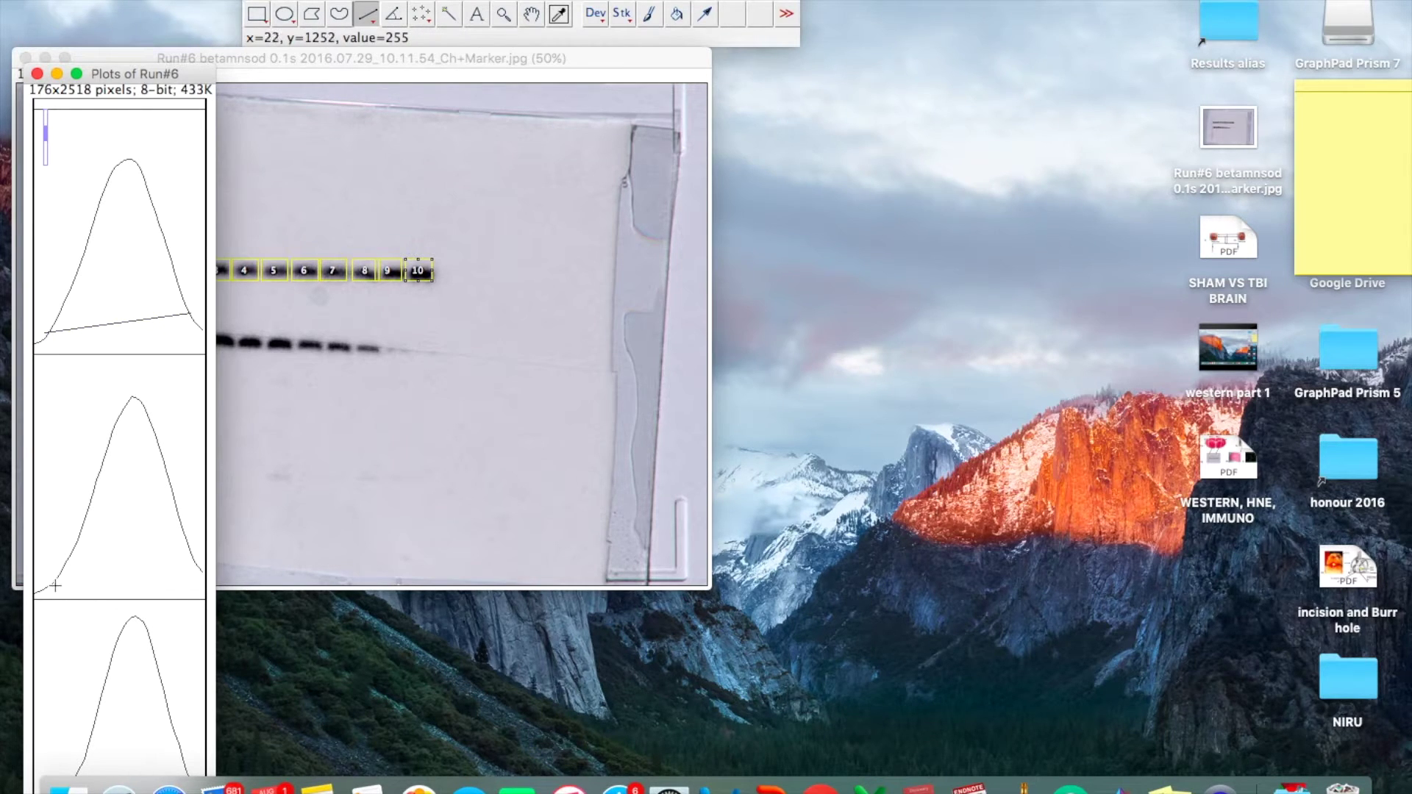
{"action": "left_click_drag", "start_coordinate": [51, 585], "coordinate": [200, 557]}
{"action": "scroll", "coordinate": [200, 556], "scroll_direction": "down", "scroll_amount": 3}
{"action": "left_click_drag", "start_coordinate": [44, 483], "coordinate": [203, 456]}
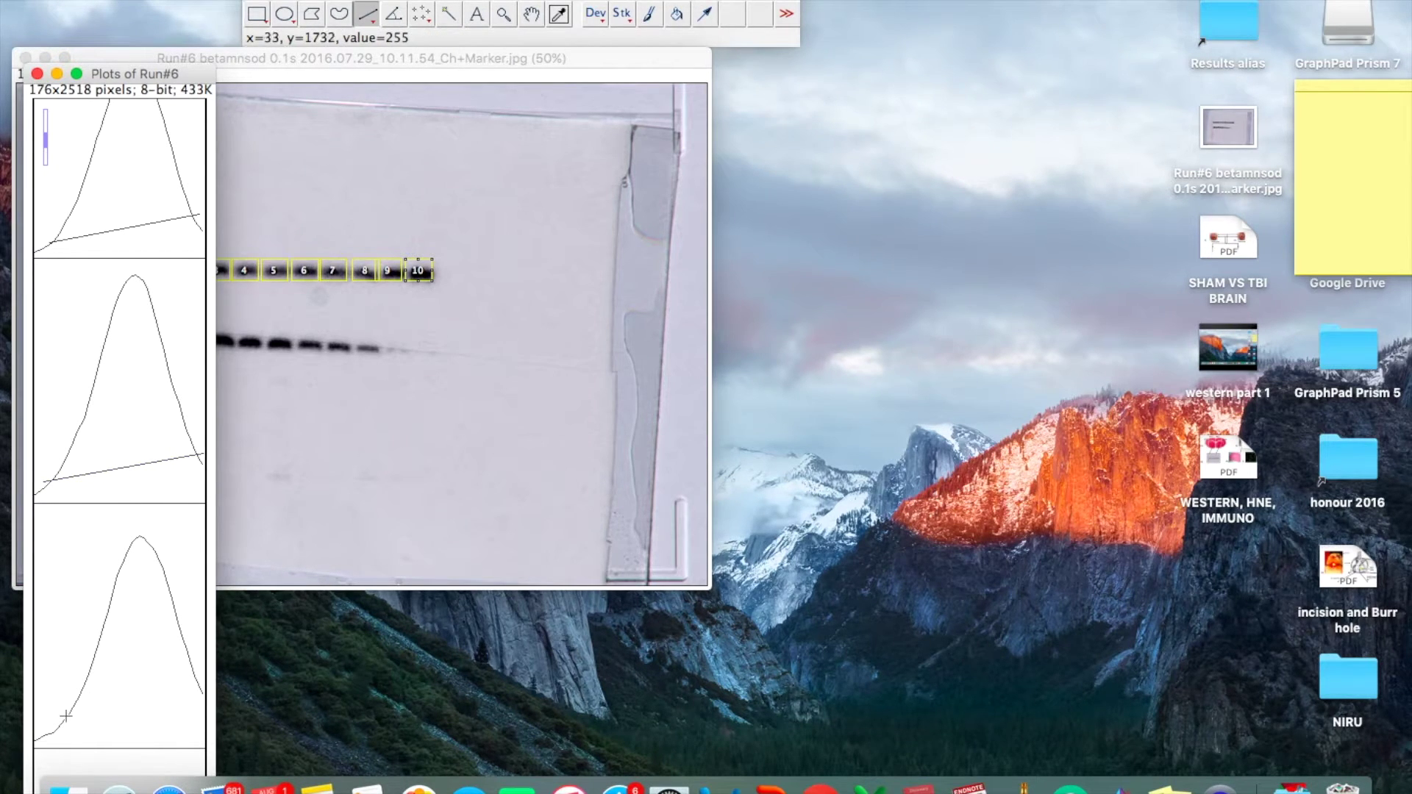
{"action": "left_click_drag", "start_coordinate": [66, 715], "coordinate": [202, 672]}
- Draw straight baselines that close off the bottoms of the peaks in the plots of lanes 8 to 10
{"action": "scroll", "coordinate": [203, 671], "scroll_direction": "down", "scroll_amount": 5}
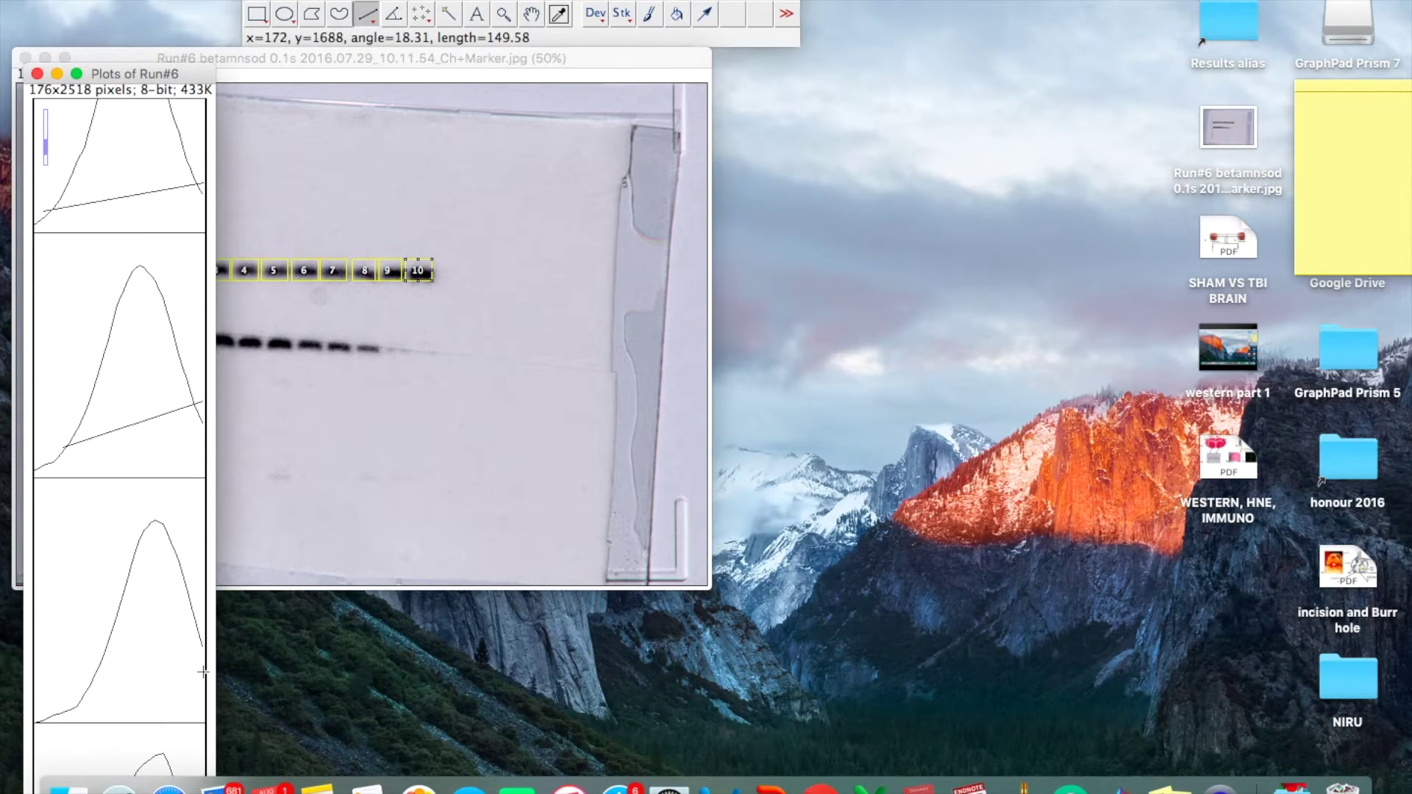
{"action": "left_click_drag", "start_coordinate": [64, 708], "coordinate": [208, 640]}
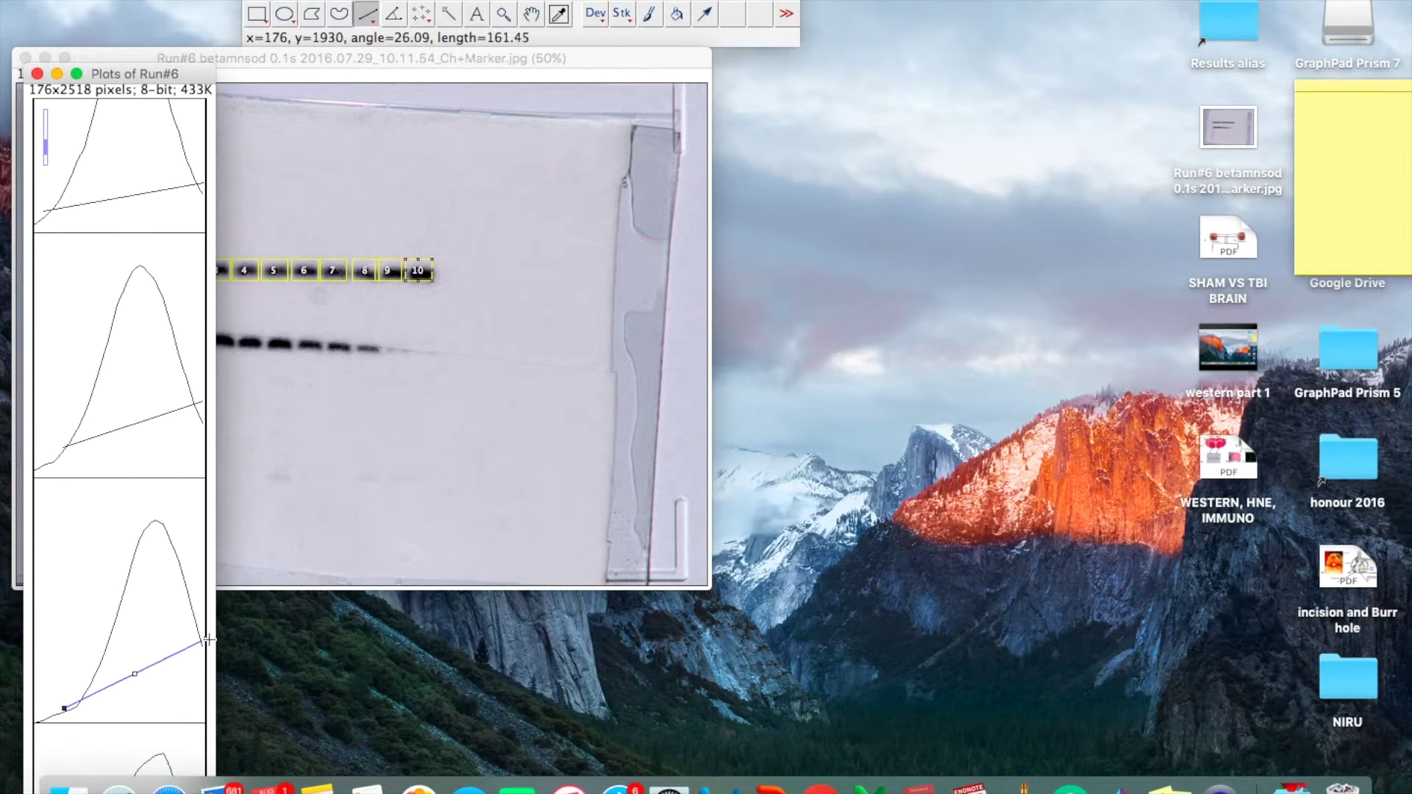
{"action": "scroll", "coordinate": [135, 637], "scroll_direction": "down", "scroll_amount": 5}
{"action": "left_click_drag", "start_coordinate": [82, 672], "coordinate": [204, 610]}
{"action": "scroll", "coordinate": [107, 714], "scroll_direction": "down", "scroll_amount": 5}
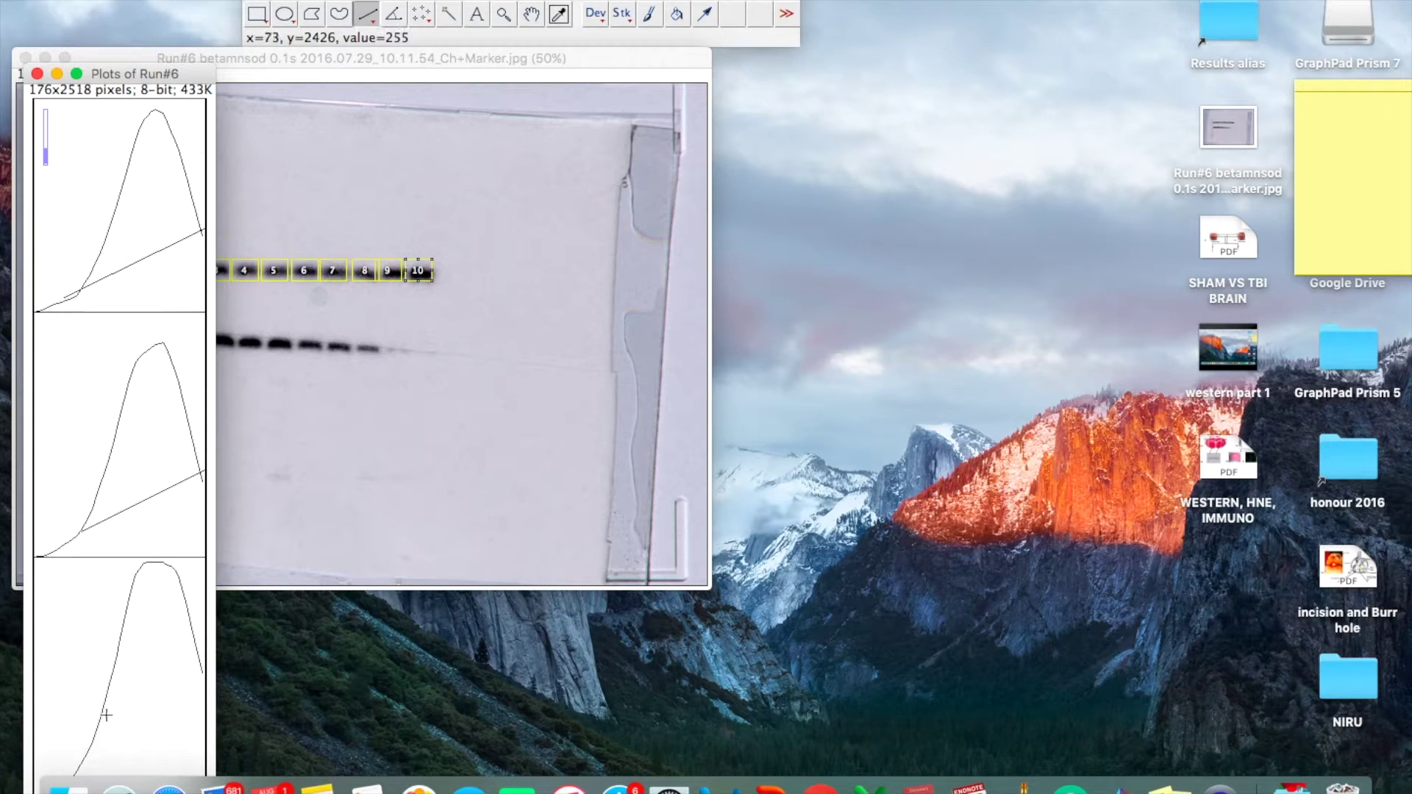
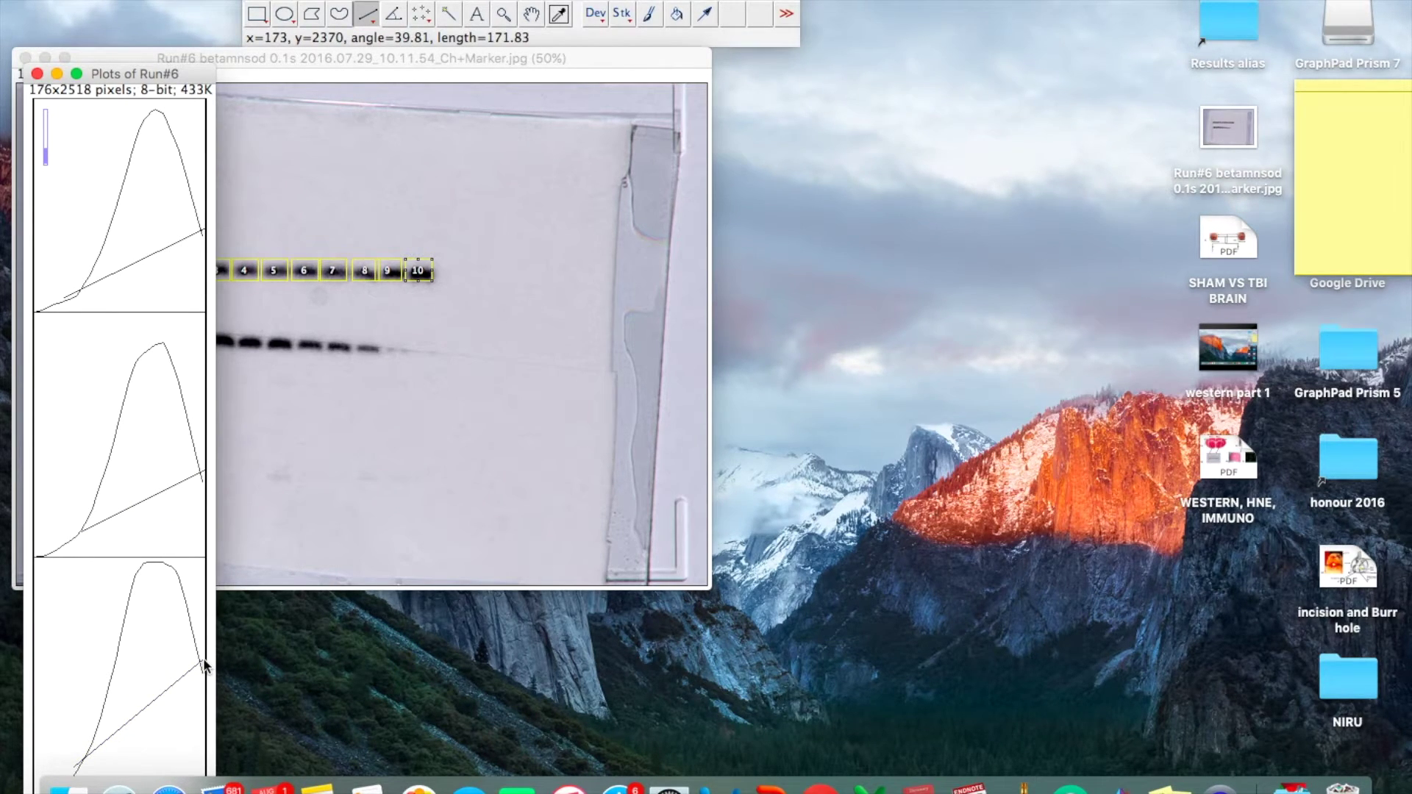
- Measure the enclosed peak areas in the plots of lanes 1 to 3 with the Wand tool
{"action": "left_click", "coordinate": [447, 15]}
{"action": "scroll", "coordinate": [73, 324], "scroll_direction": "up", "scroll_amount": 3}
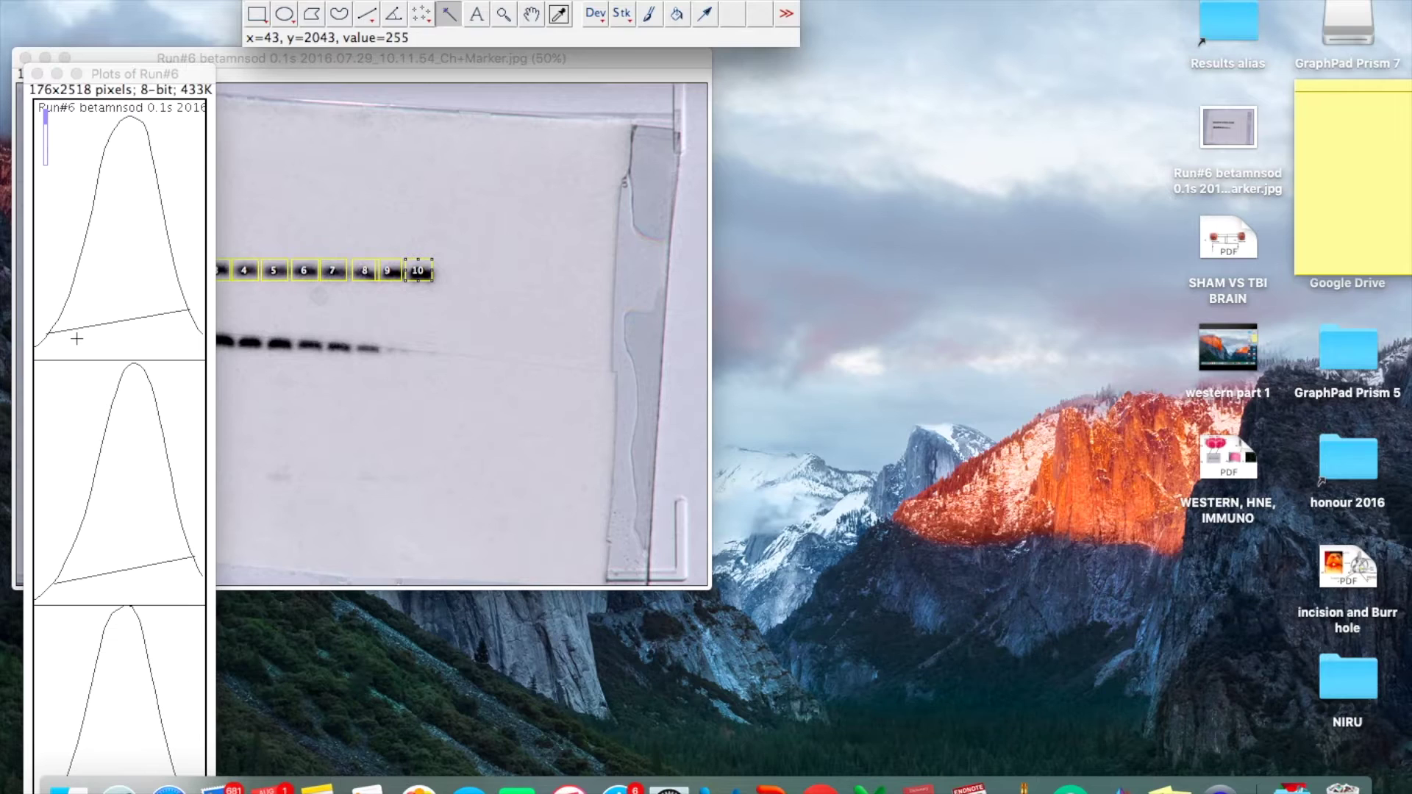
{"action": "left_click", "coordinate": [130, 254]}
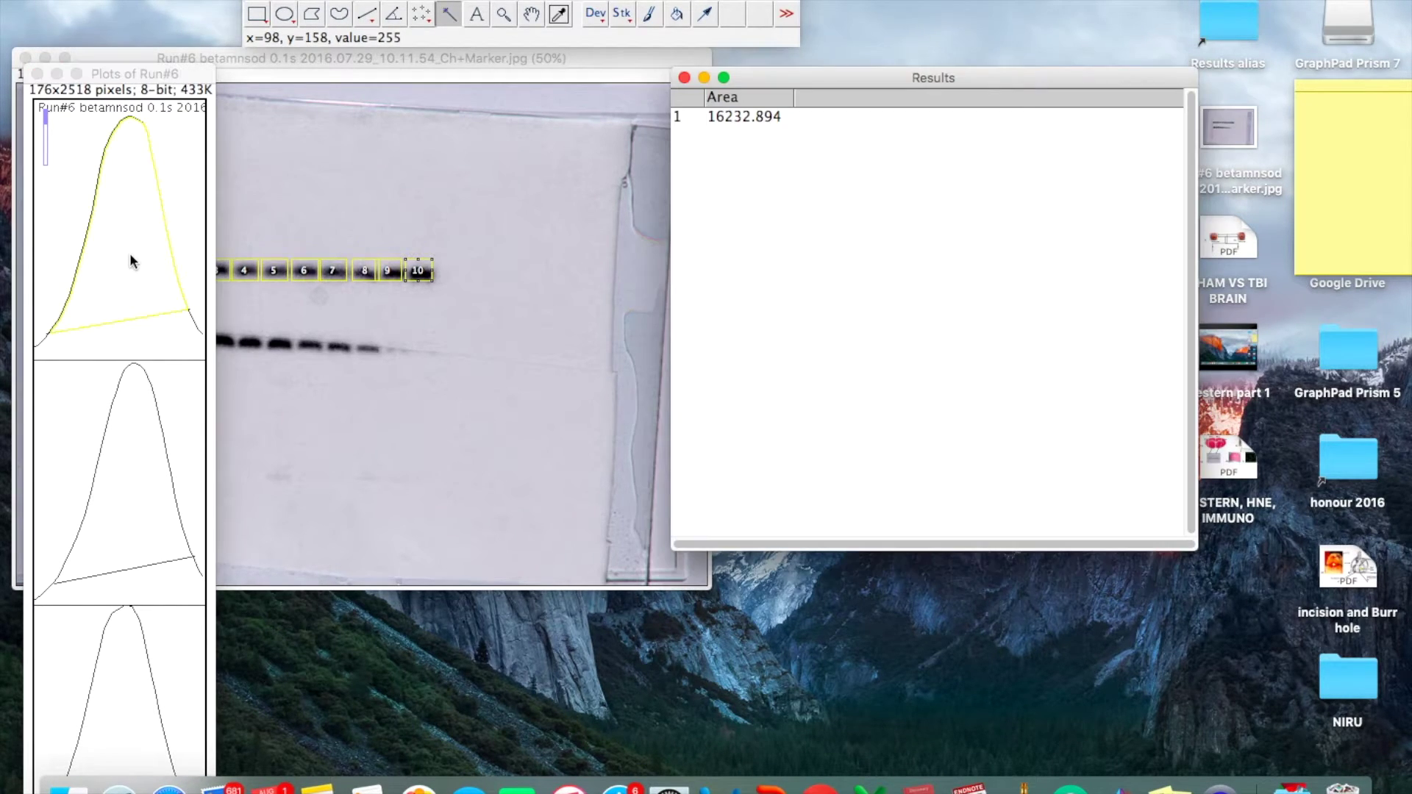
{"action": "left_click", "coordinate": [147, 456]}
{"action": "scroll", "coordinate": [144, 456], "scroll_direction": "down", "scroll_amount": 3}
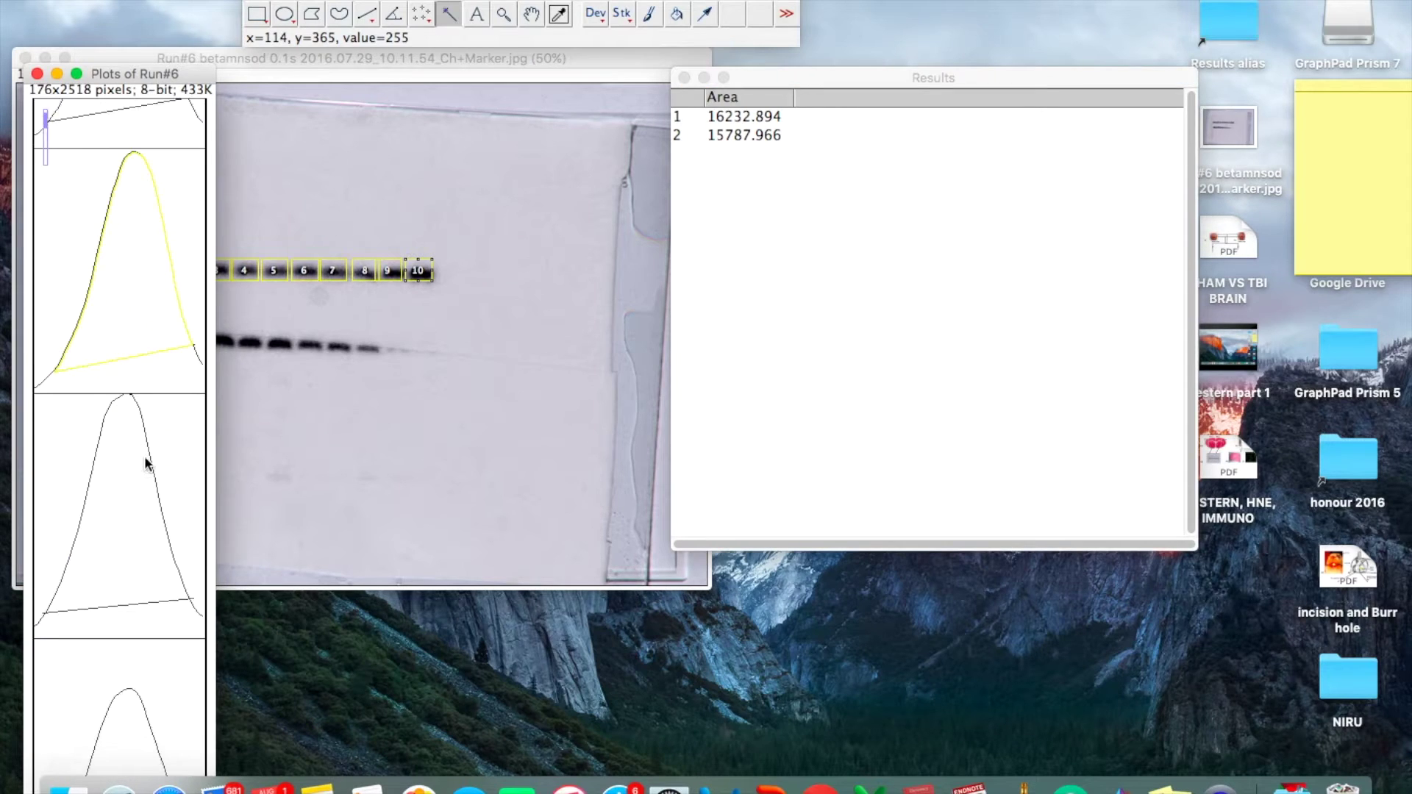
{"action": "left_click", "coordinate": [130, 478]}
{"action": "scroll", "coordinate": [129, 478], "scroll_direction": "down", "scroll_amount": 3}
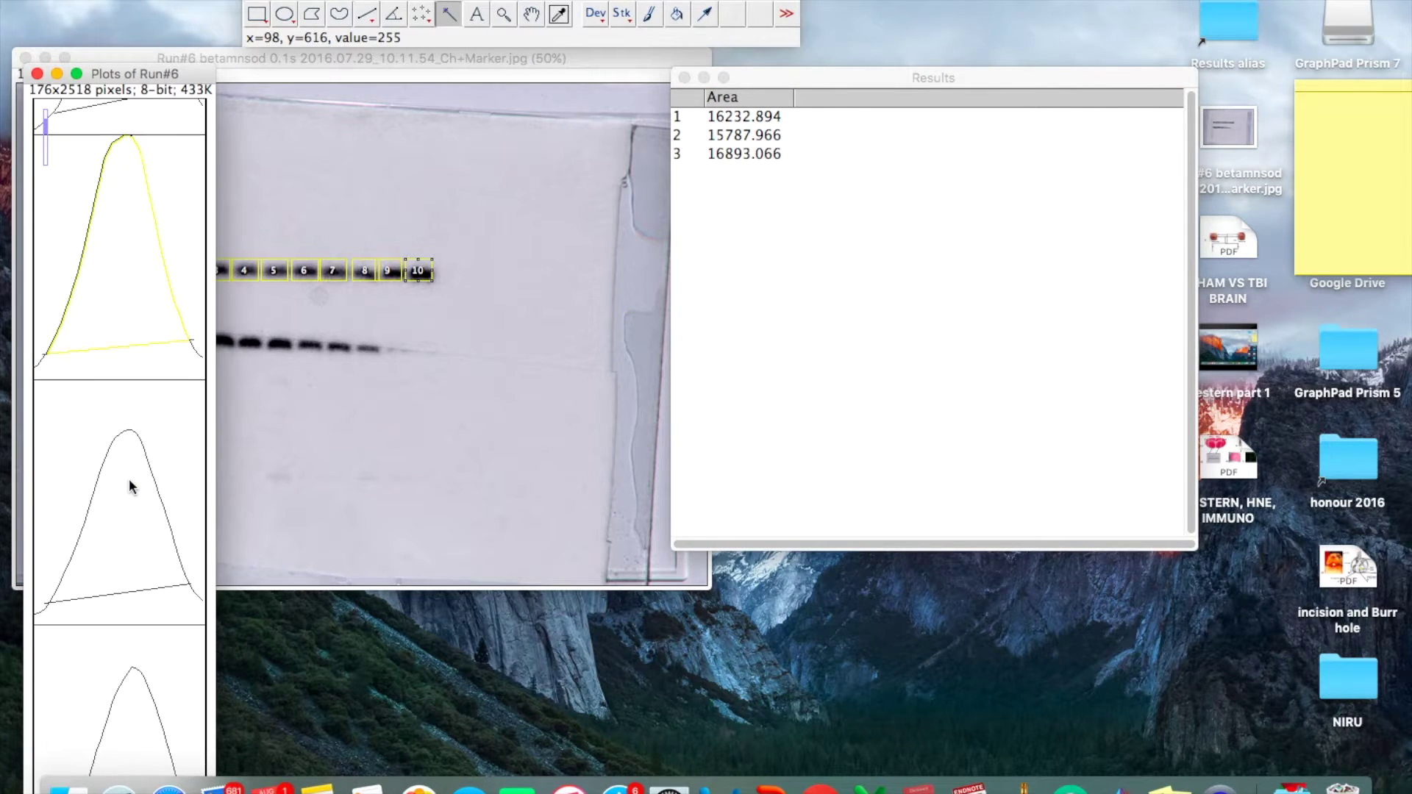
- Measure the enclosed peak areas in the plots of lanes 4 to 7
{"action": "left_click", "coordinate": [130, 478]}
{"action": "scroll", "coordinate": [129, 478], "scroll_direction": "down", "scroll_amount": 3}
{"action": "left_click", "coordinate": [129, 478]}
{"action": "scroll", "coordinate": [130, 478], "scroll_direction": "down", "scroll_amount": 3}
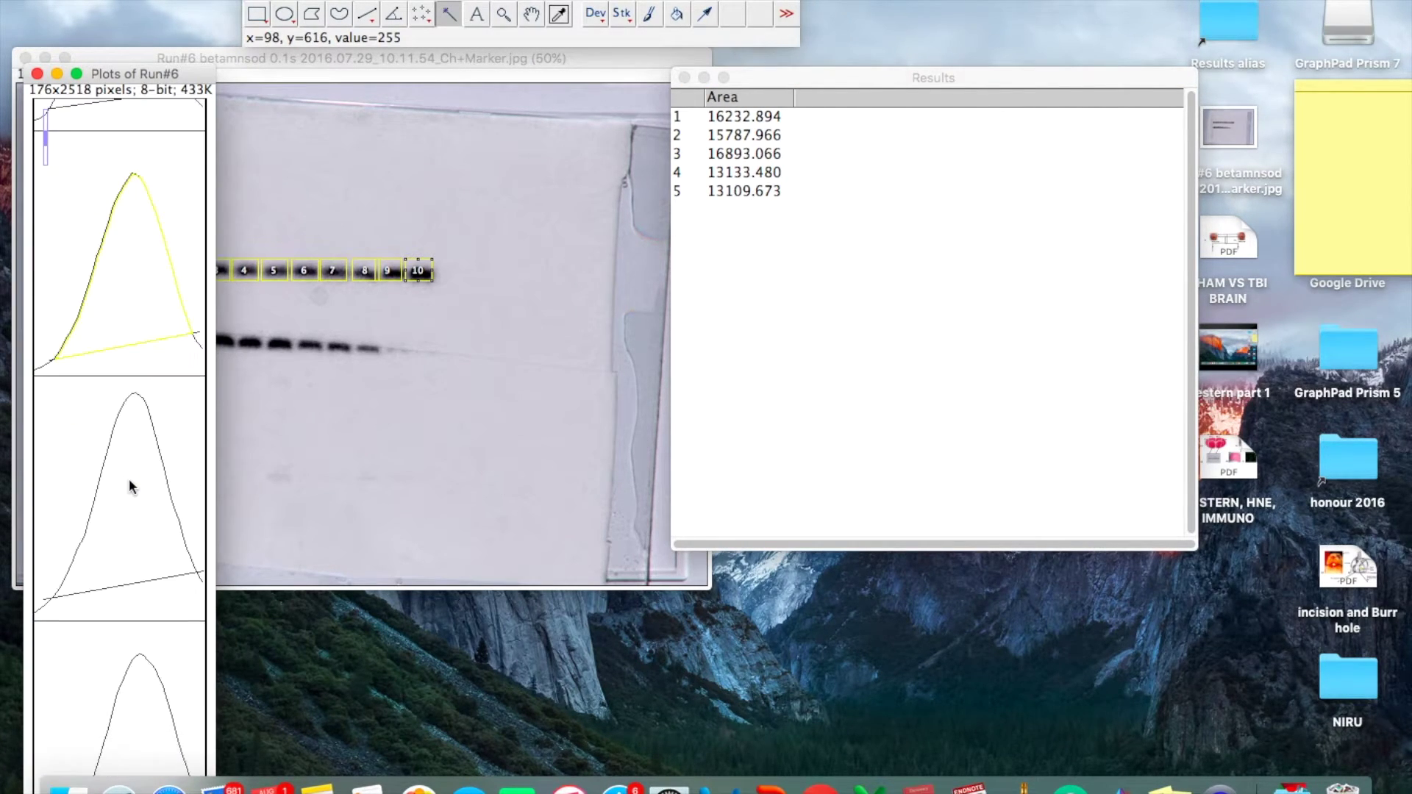
{"action": "left_click", "coordinate": [129, 478]}
{"action": "scroll", "coordinate": [129, 478], "scroll_direction": "down", "scroll_amount": 3}
{"action": "left_click", "coordinate": [129, 478]}
{"action": "scroll", "coordinate": [129, 477], "scroll_direction": "down", "scroll_amount": 3}
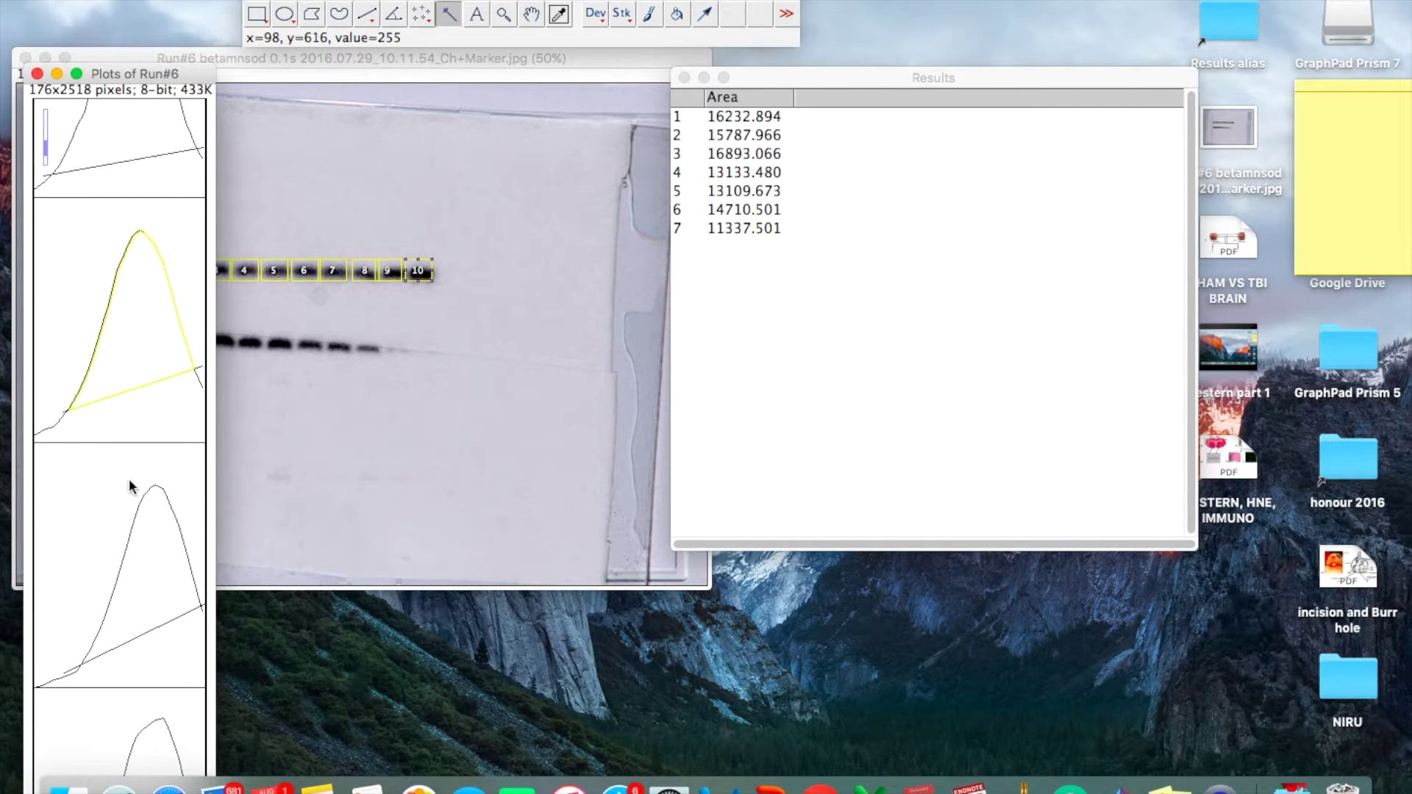
- Measure the enclosed peak areas in the plots of lanes 8 to 10
{"action": "left_click", "coordinate": [150, 535]}
{"action": "scroll", "coordinate": [150, 536], "scroll_direction": "down", "scroll_amount": 3}
{"action": "left_click", "coordinate": [150, 535]}
{"action": "scroll", "coordinate": [150, 535], "scroll_direction": "down", "scroll_amount": 3}
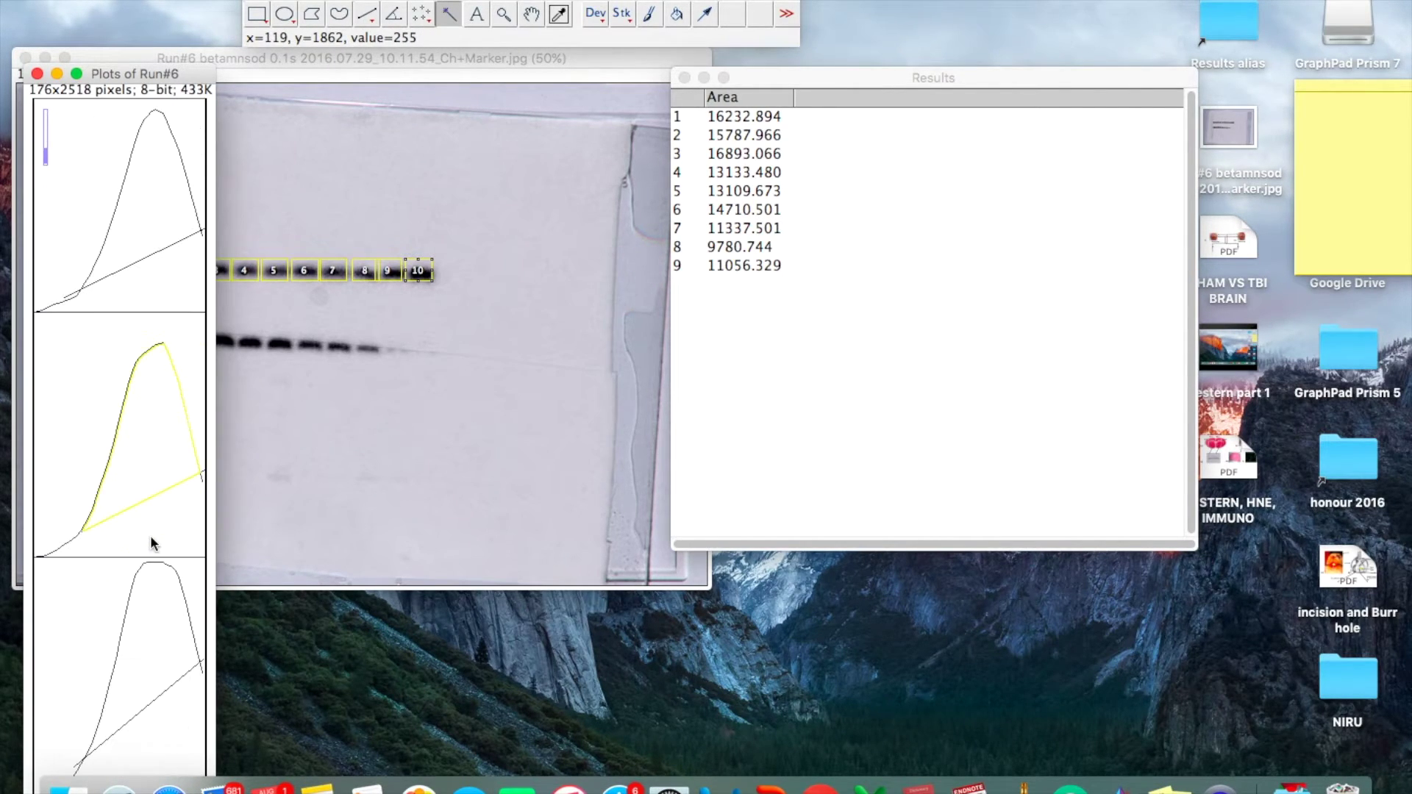
{"action": "left_click", "coordinate": [153, 658]}
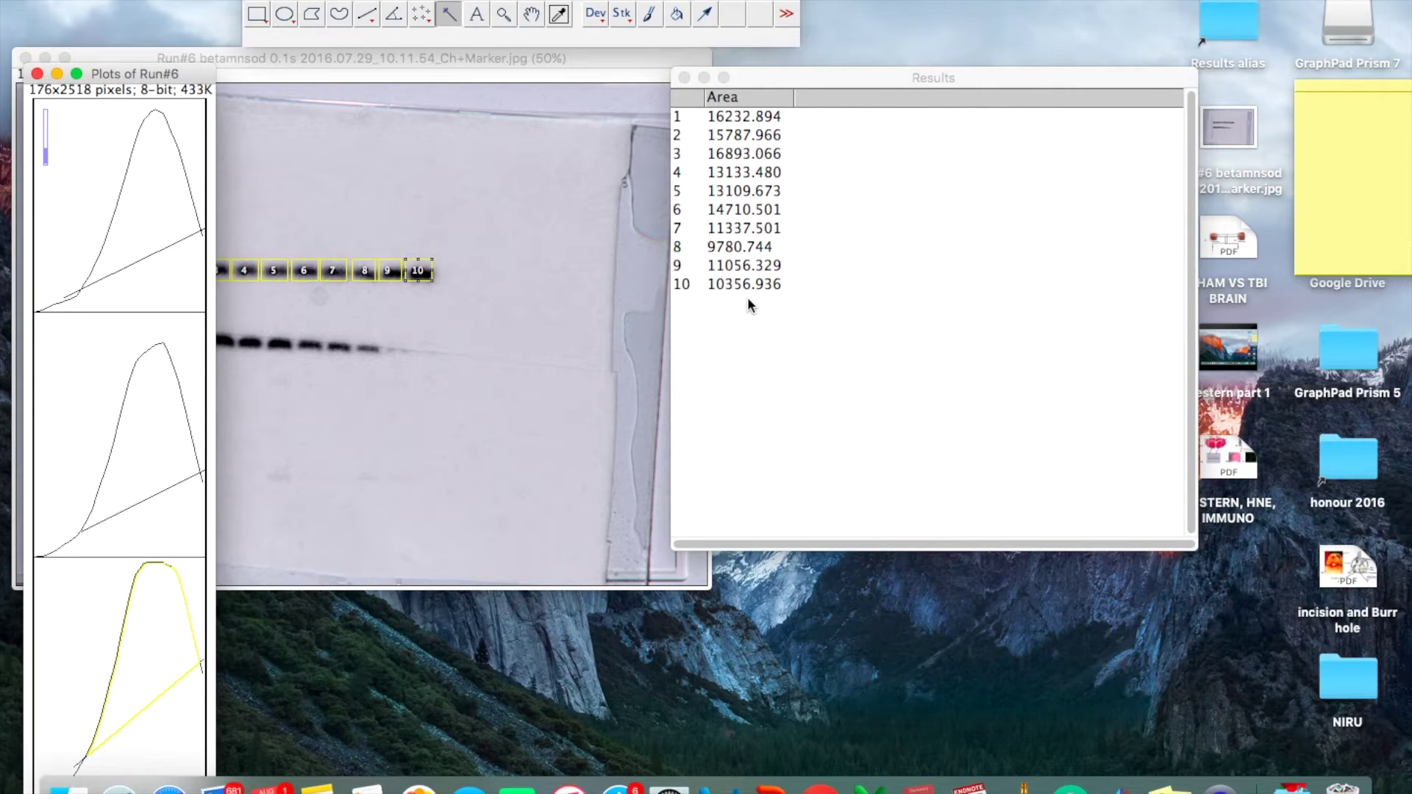
- Copy all ten rows of measured areas and paste them at cell A1 of a blank Excel workbook
{"action": "left_click_drag", "start_coordinate": [747, 290], "coordinate": [733, 115]}
{"action": "key", "text": "super+c"}
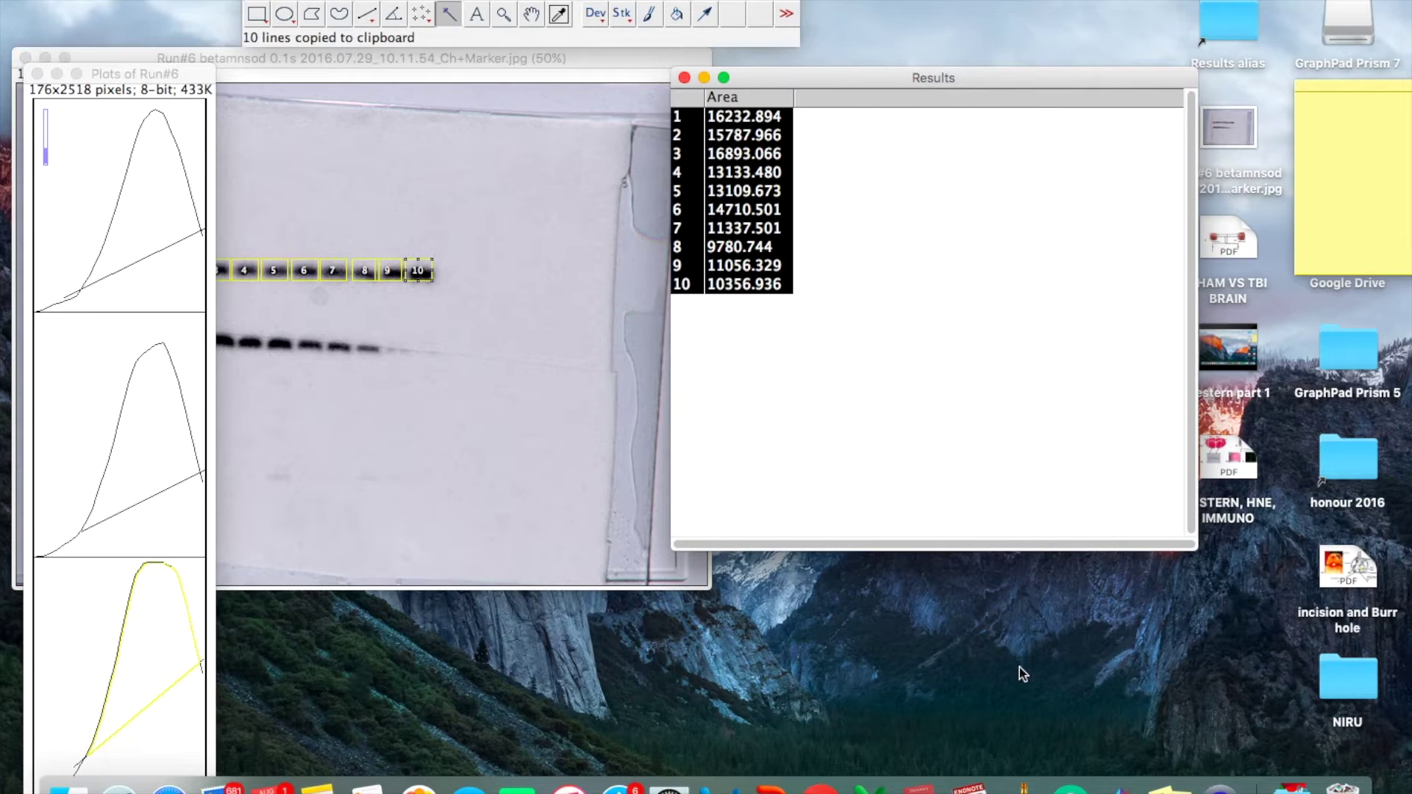
{"action": "left_click", "coordinate": [891, 787]}
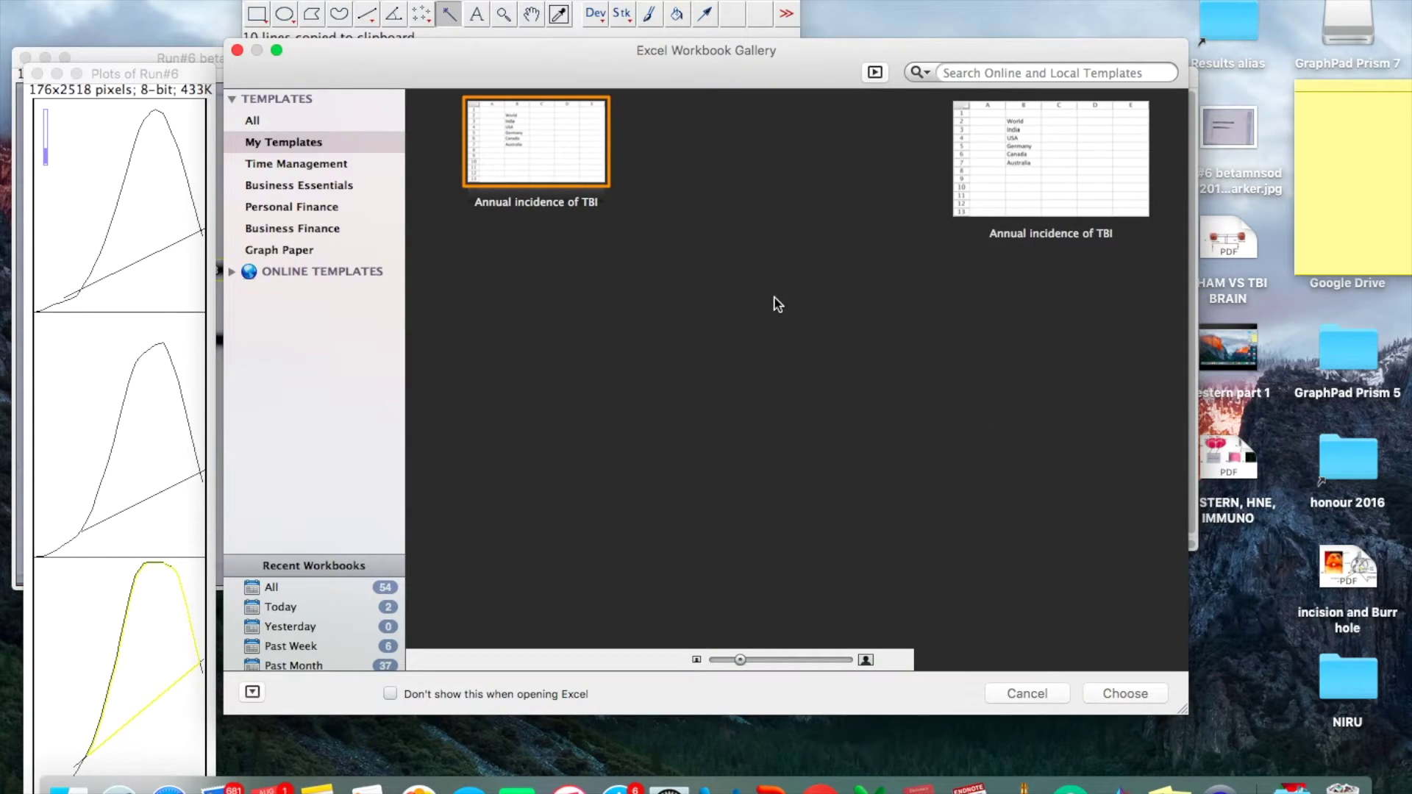
{"action": "left_click", "coordinate": [238, 51]}
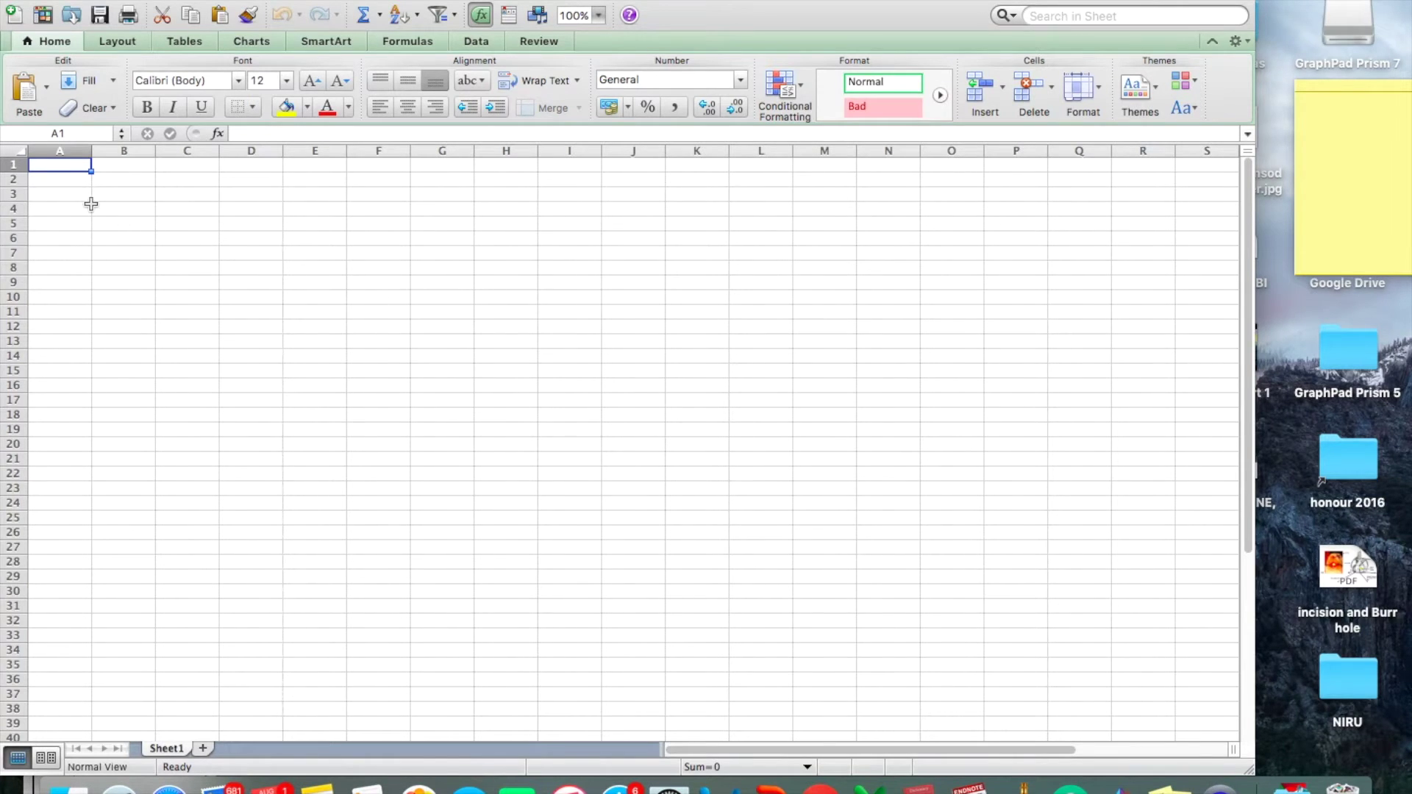
{"action": "key", "text": "super+v"}
{"action": "left_click", "coordinate": [242, 212]}
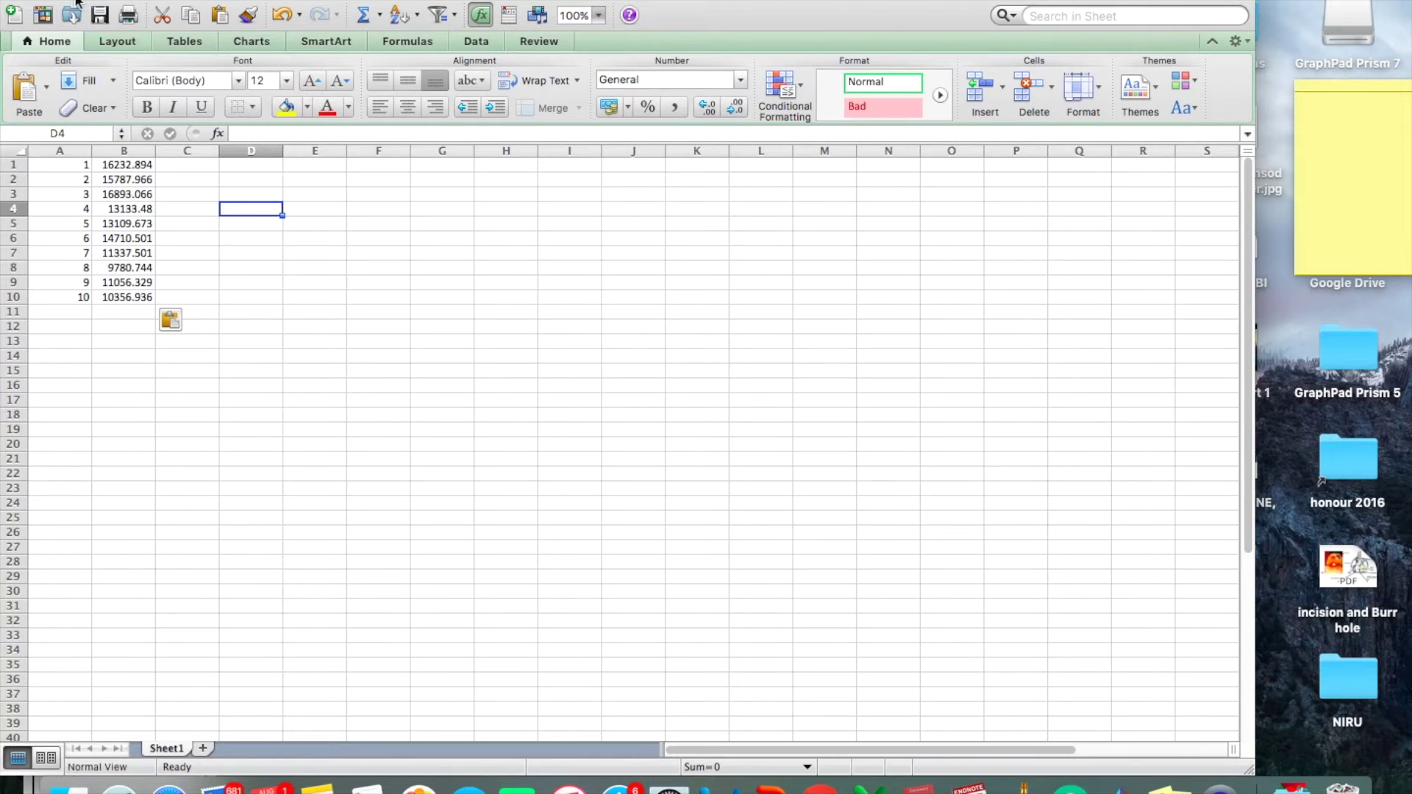
- Return to ImageJ and close the lane plots and the results table
{"action": "left_click", "coordinate": [41, 3]}
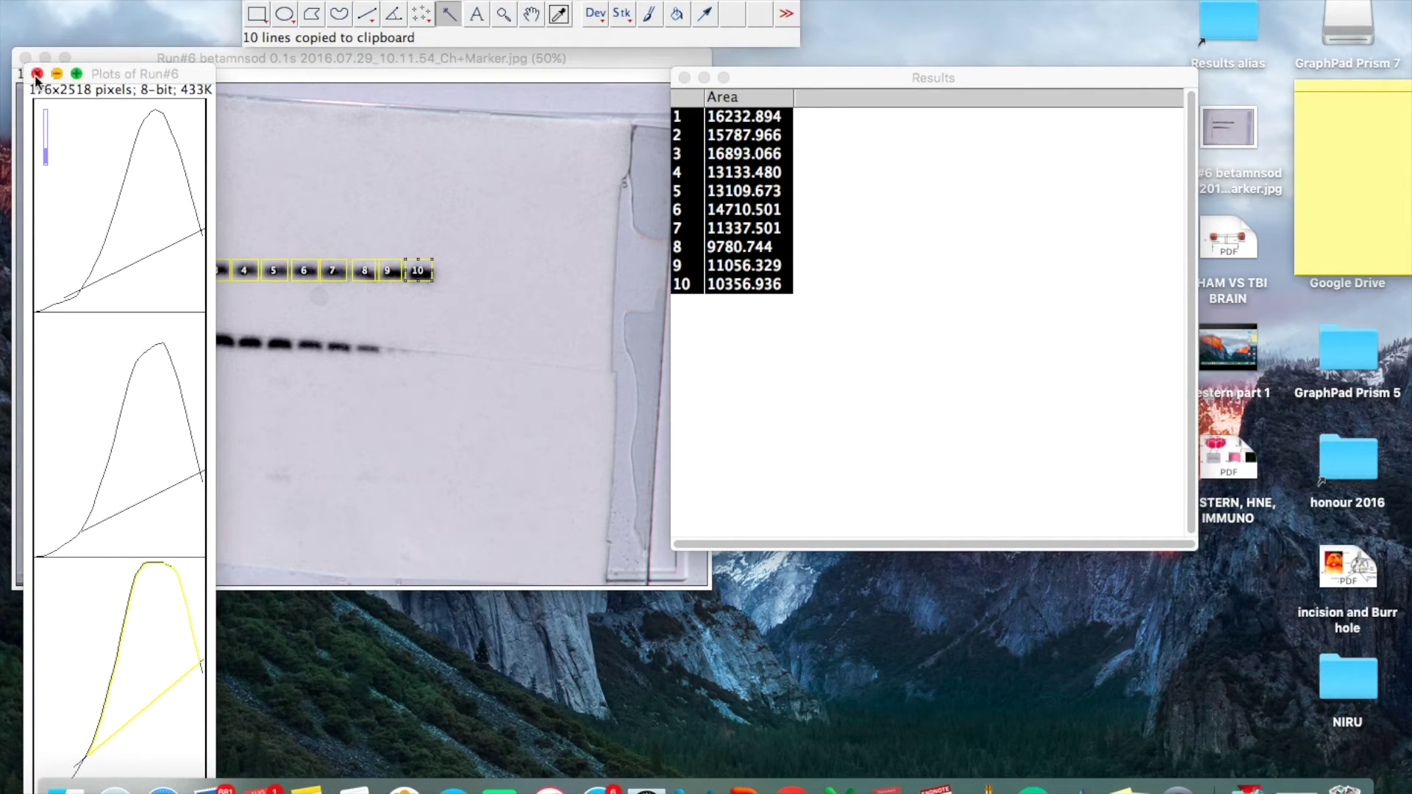
{"action": "left_click", "coordinate": [37, 75]}
{"action": "left_click", "coordinate": [621, 241]}
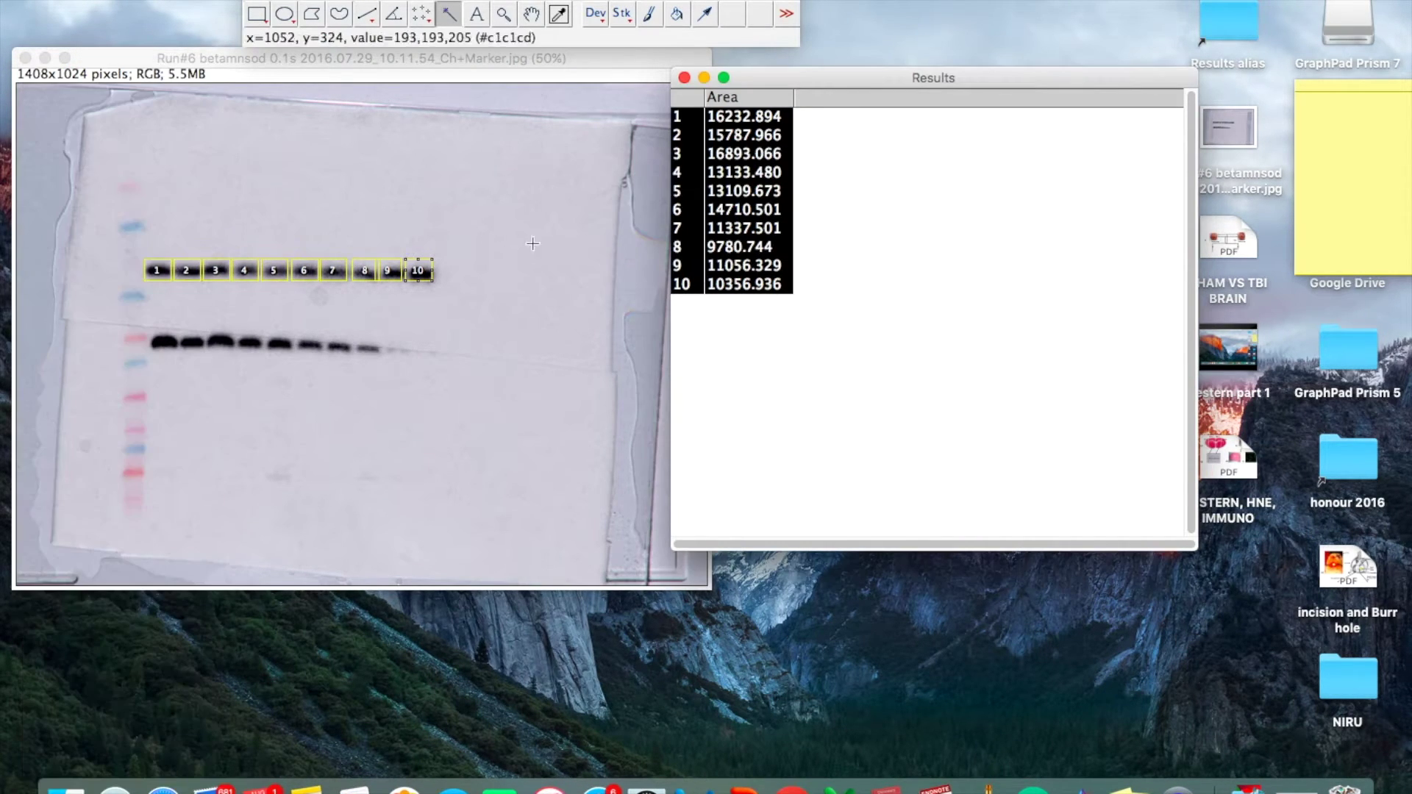
{"action": "left_click", "coordinate": [559, 228]}
{"action": "left_click", "coordinate": [683, 78]}
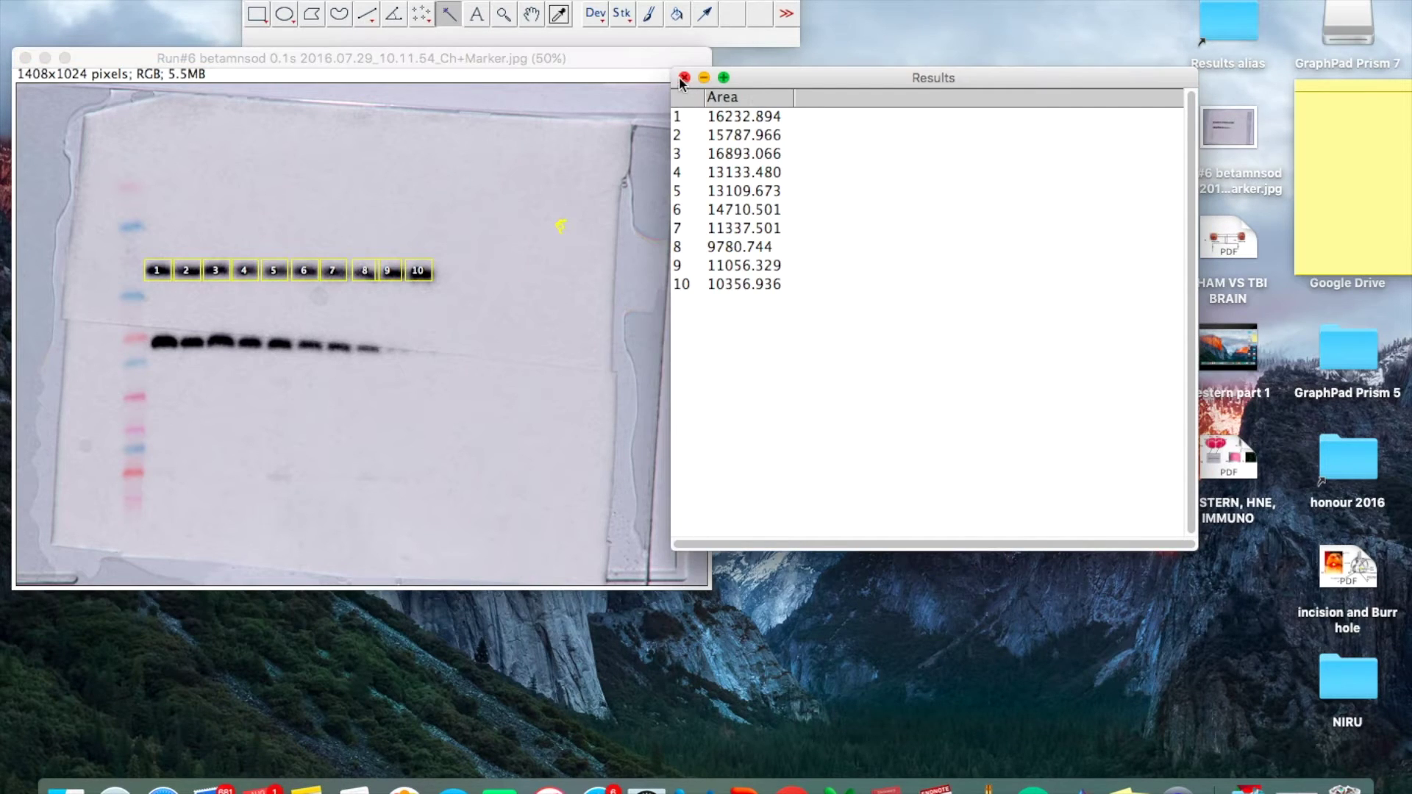
{"action": "left_click", "coordinate": [683, 78]}
{"action": "left_click", "coordinate": [617, 237]}
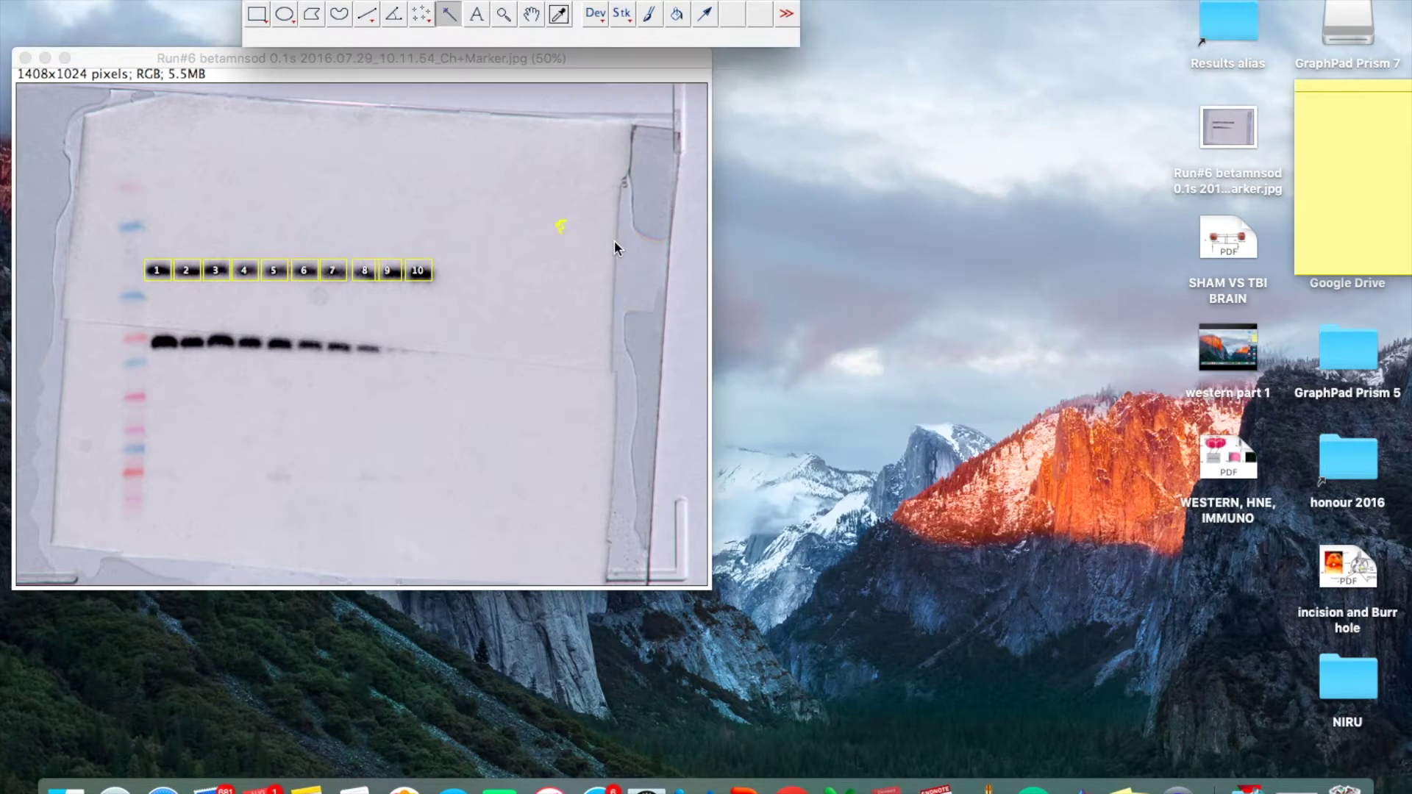
- Close the blot image with the marked lanes and reopen the original Run#6 file from the desktop
{"action": "left_click", "coordinate": [252, 142]}
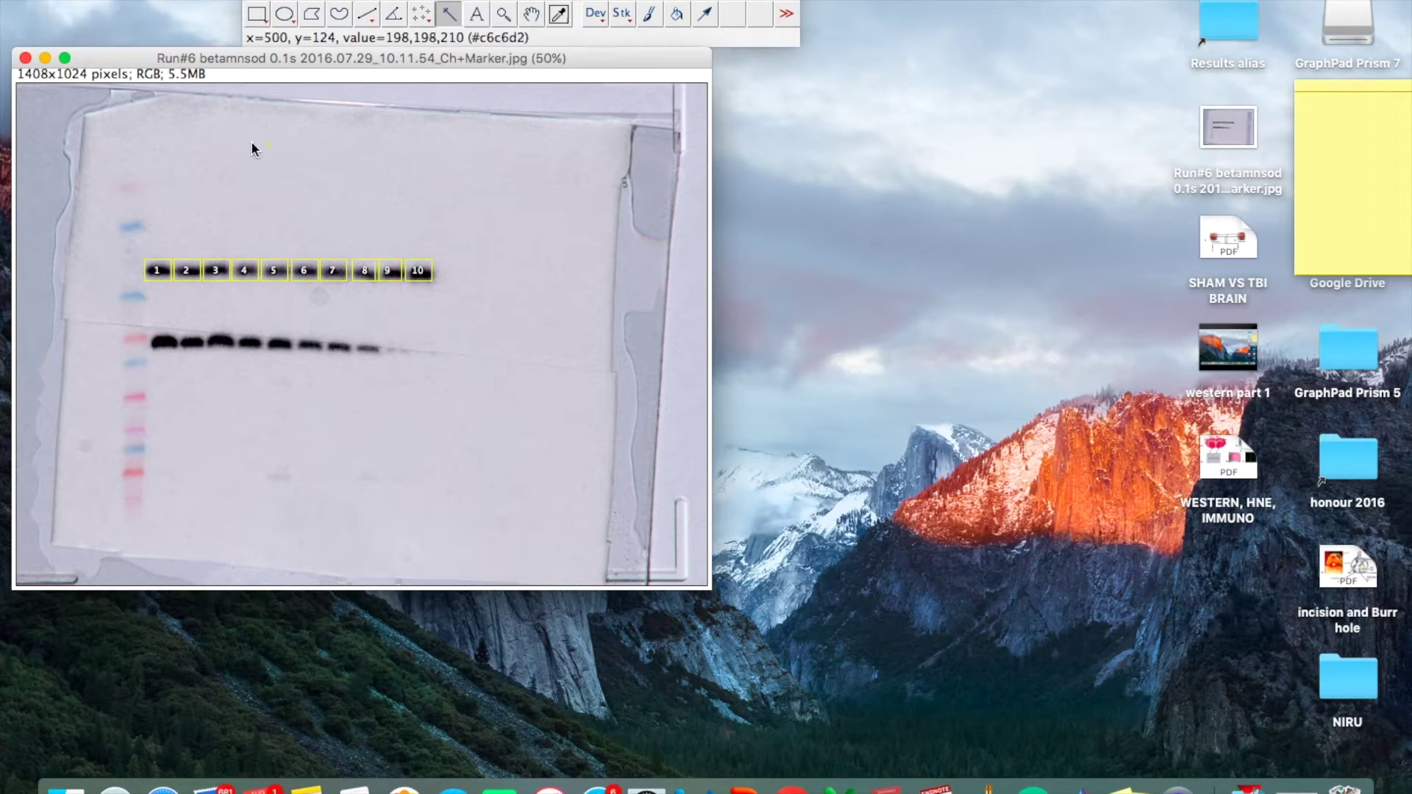
{"action": "left_click", "coordinate": [25, 58]}
{"action": "left_click_drag", "start_coordinate": [1234, 130], "coordinate": [588, 29]}
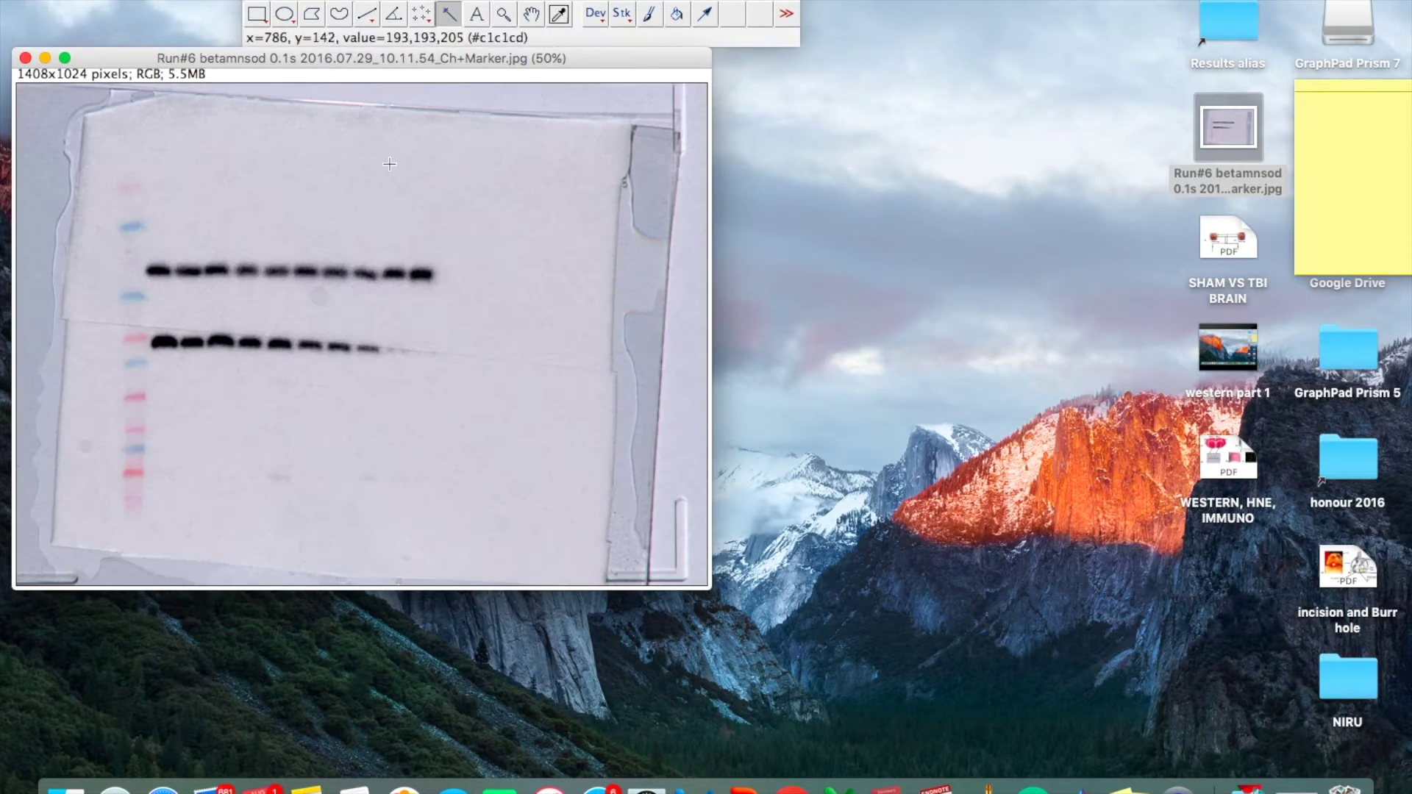
- Mark the whole upper band row as one horizontal first lane, using a rectangle about 612 by 52 pixels, and plot its profile
{"action": "left_click", "coordinate": [258, 15]}
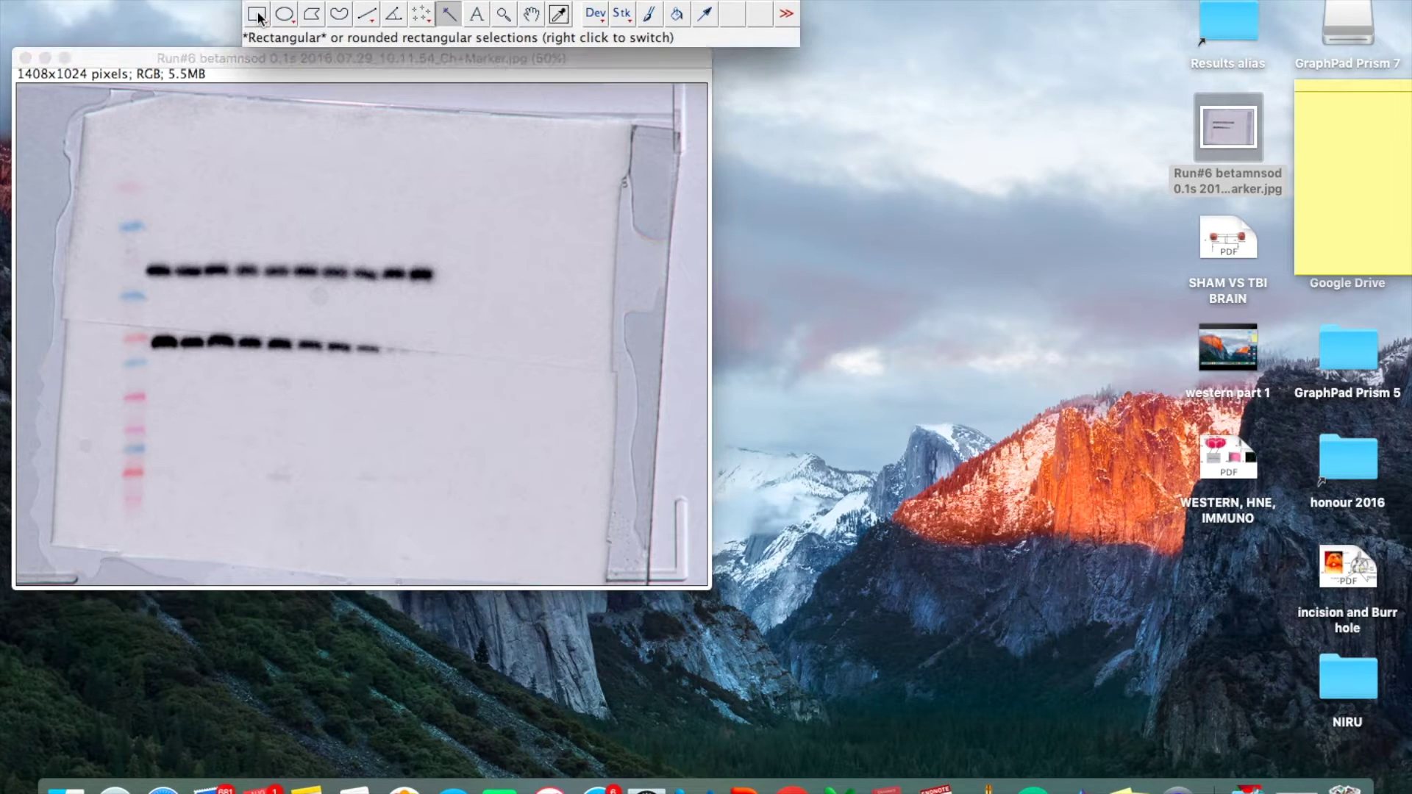
{"action": "left_click", "coordinate": [258, 14]}
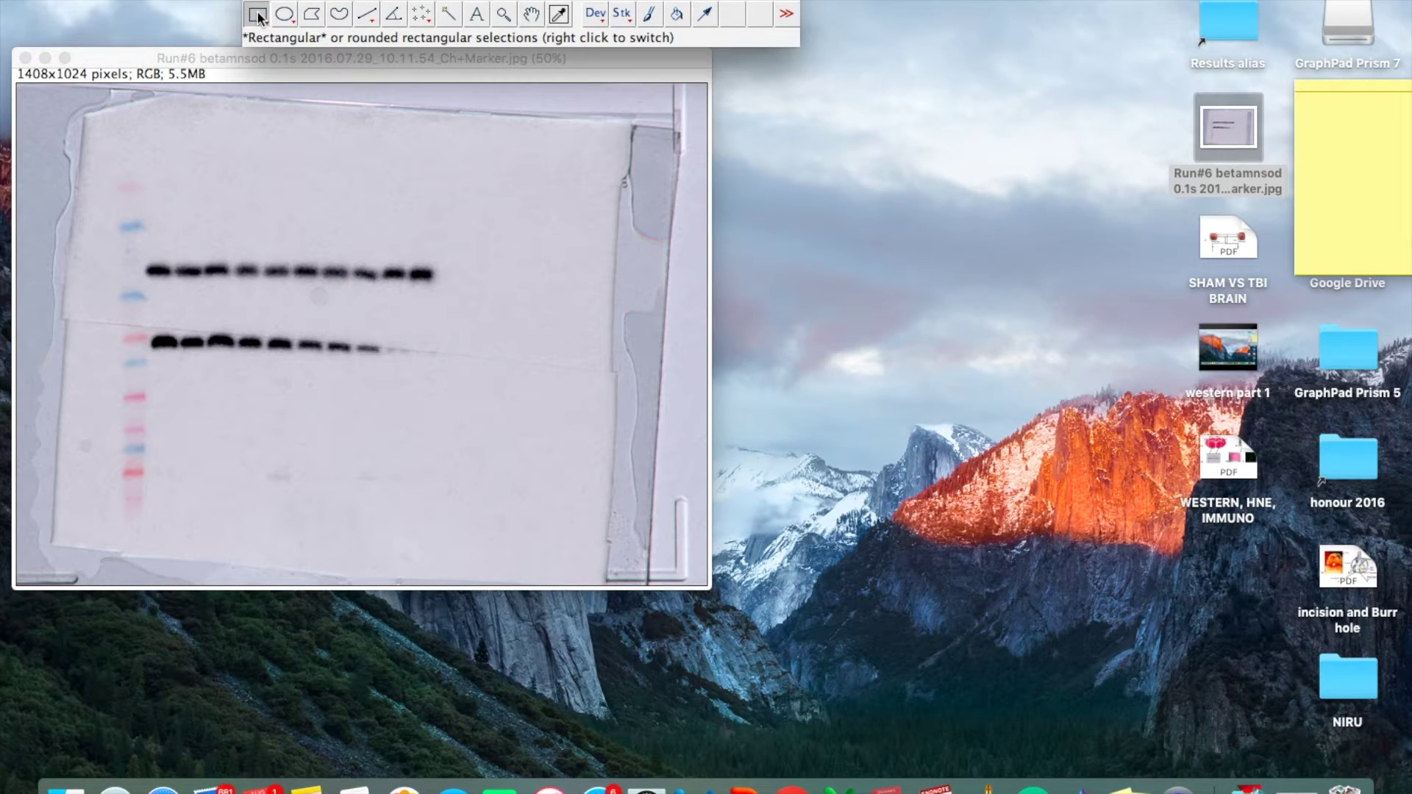
{"action": "left_click", "coordinate": [145, 258]}
{"action": "left_click_drag", "start_coordinate": [145, 258], "coordinate": [446, 286]}
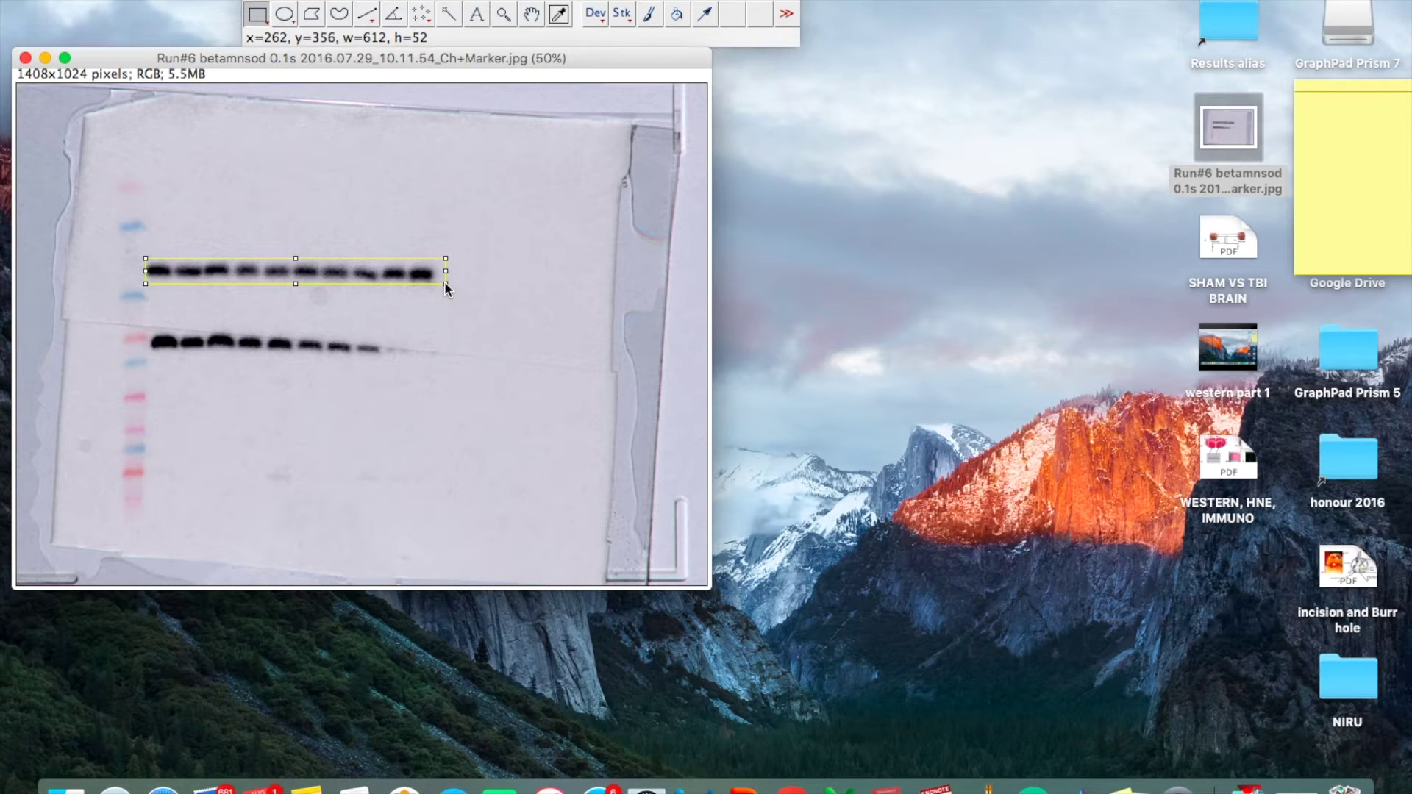
{"action": "key", "text": "super+1"}
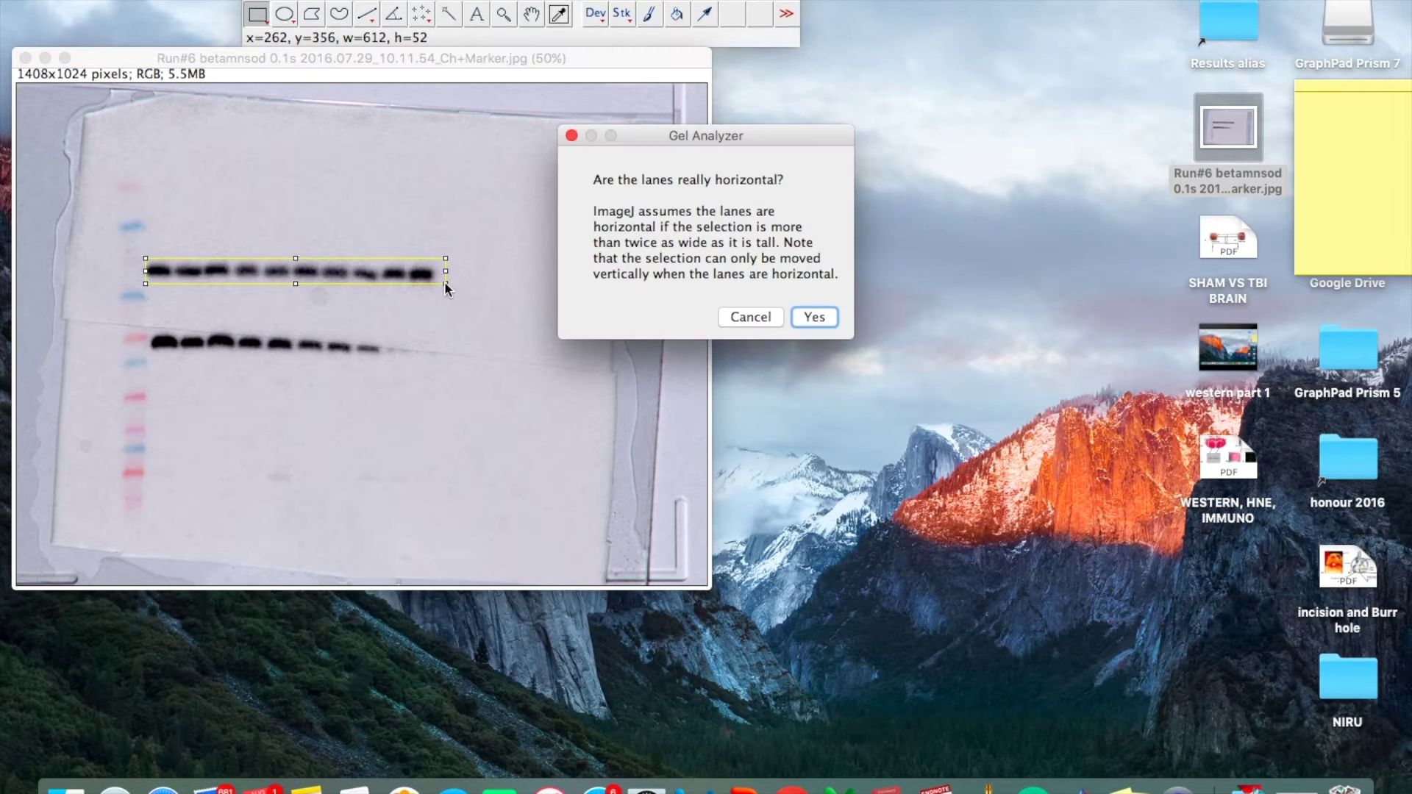
{"action": "left_click", "coordinate": [807, 316]}
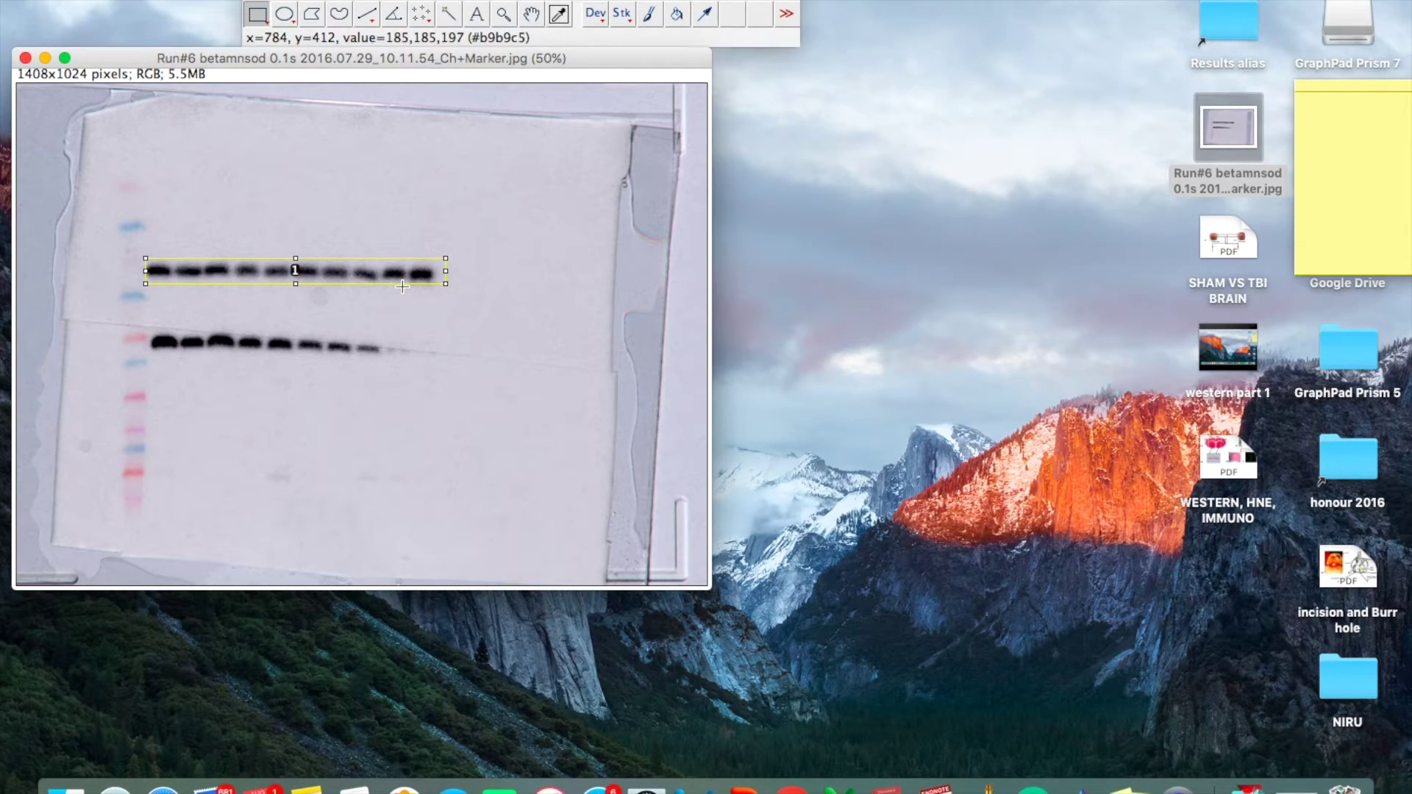
{"action": "key", "text": "3"}
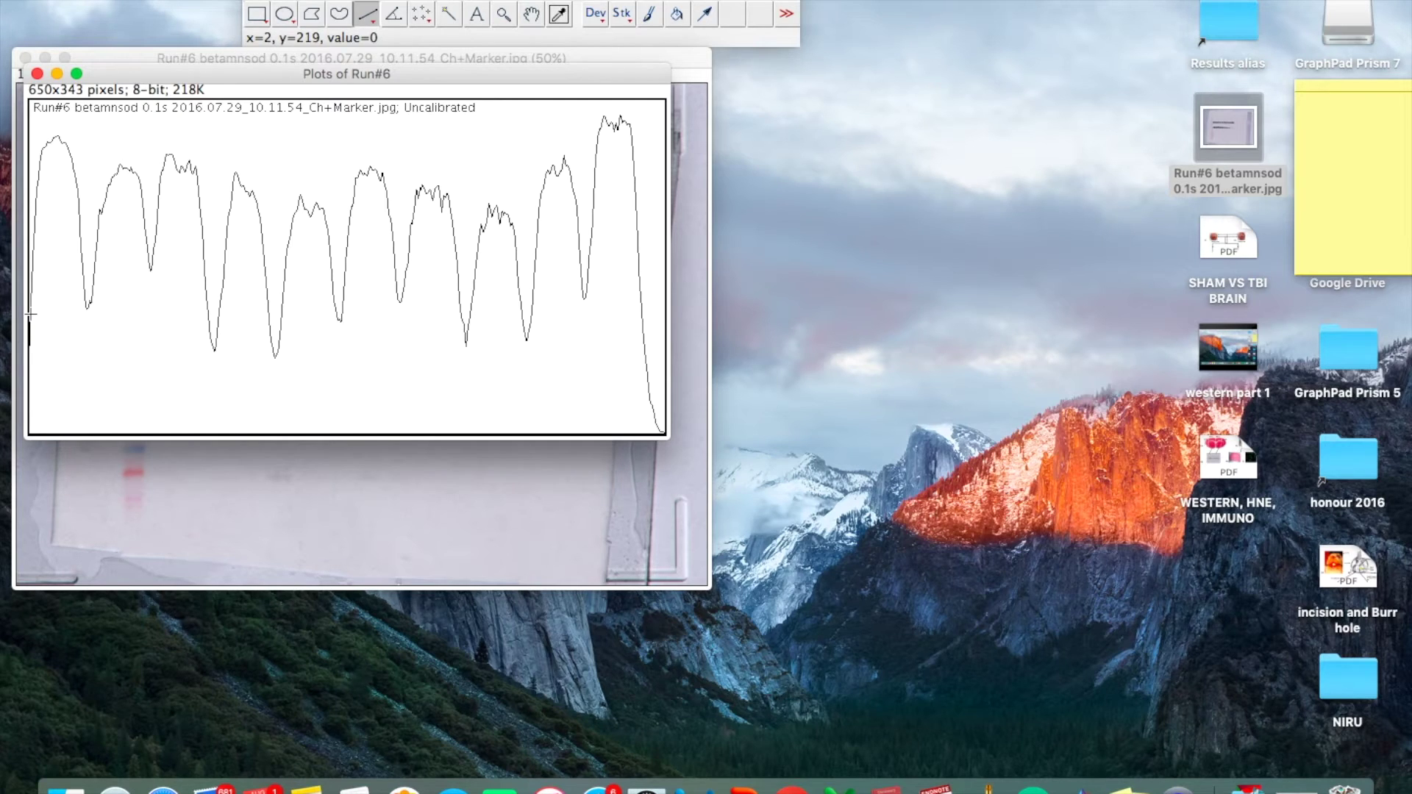
- Draw straight baselines between the valleys to close off peaks 1 to 3 of the combined profile
{"action": "left_click_drag", "start_coordinate": [30, 314], "coordinate": [86, 293]}
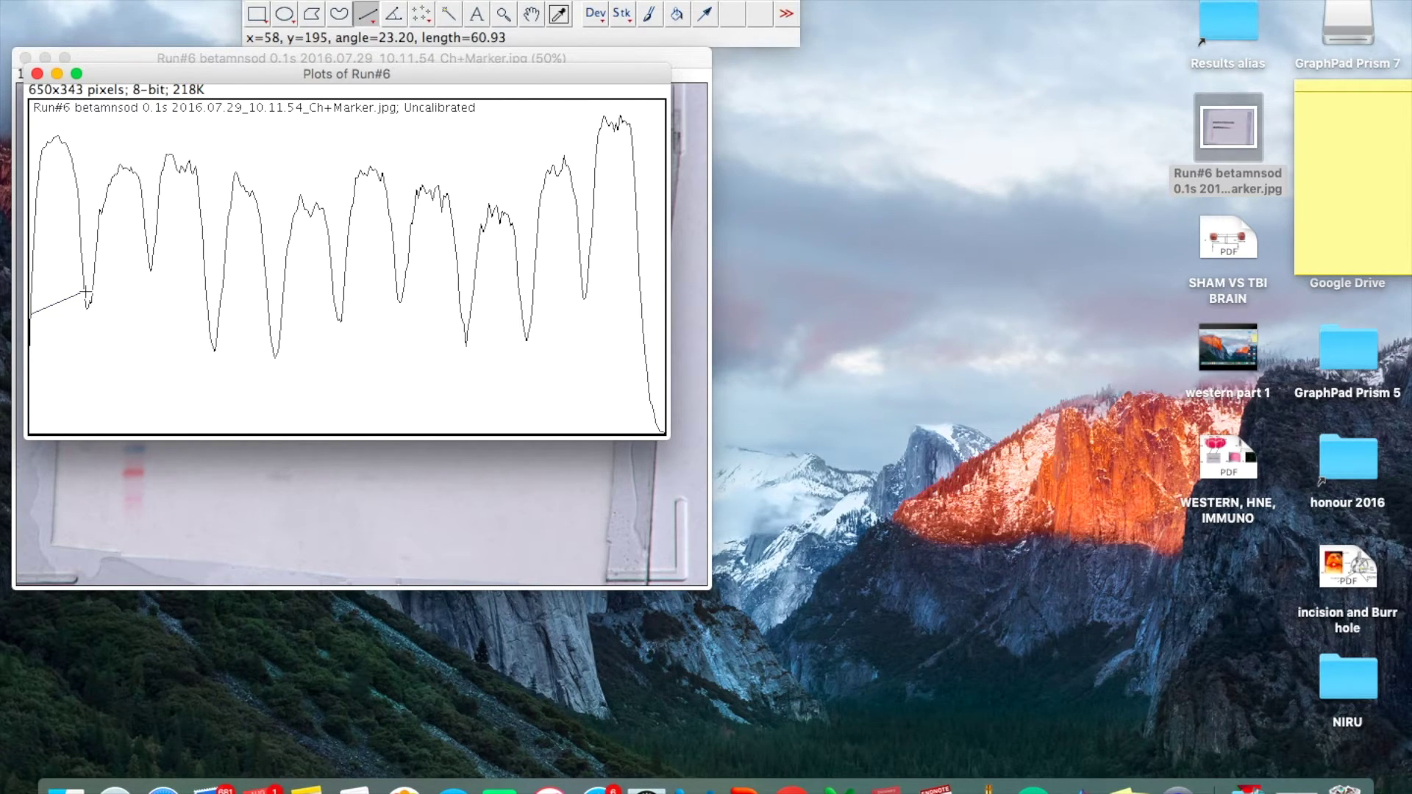
{"action": "left_click_drag", "start_coordinate": [88, 295], "coordinate": [156, 258]}
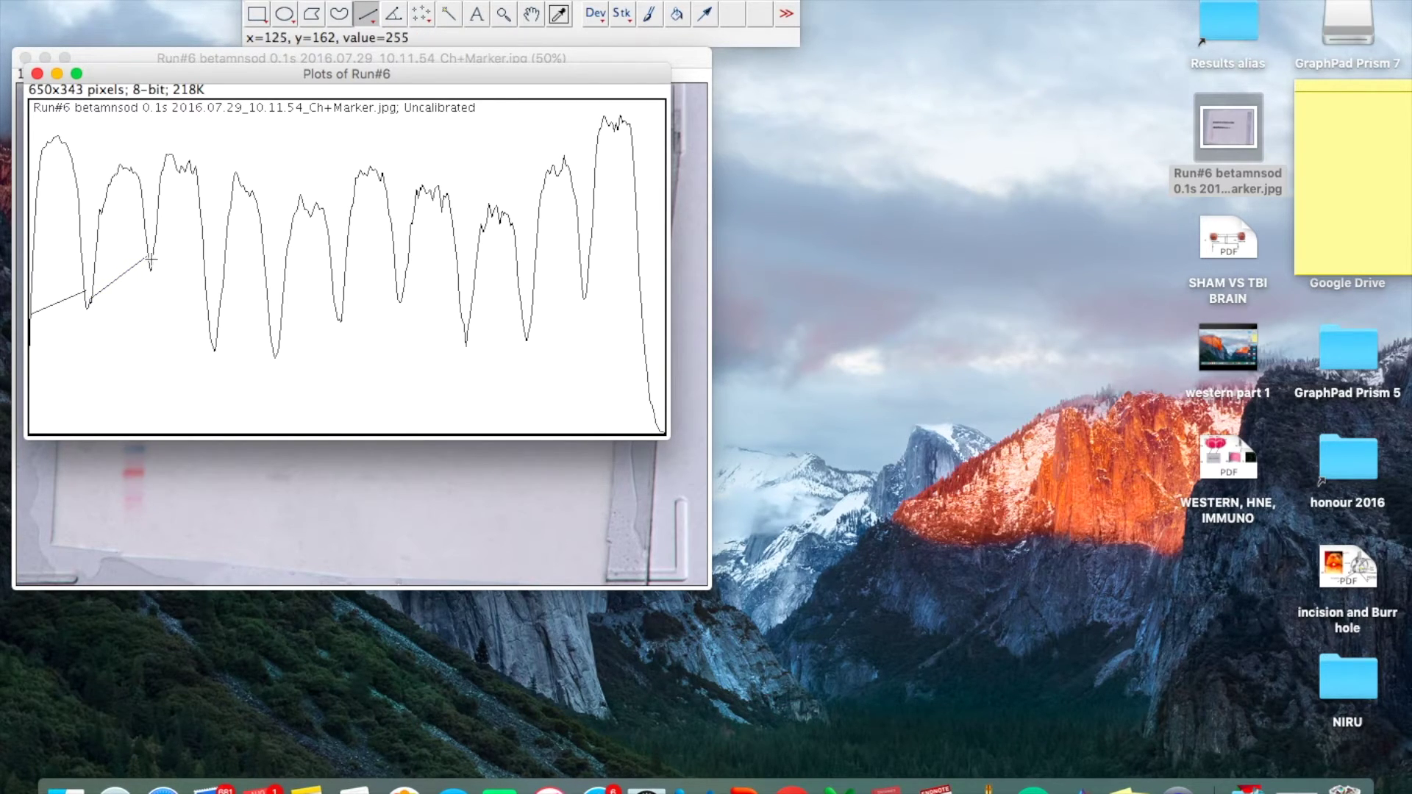
{"action": "left_click_drag", "start_coordinate": [89, 297], "coordinate": [150, 253]}
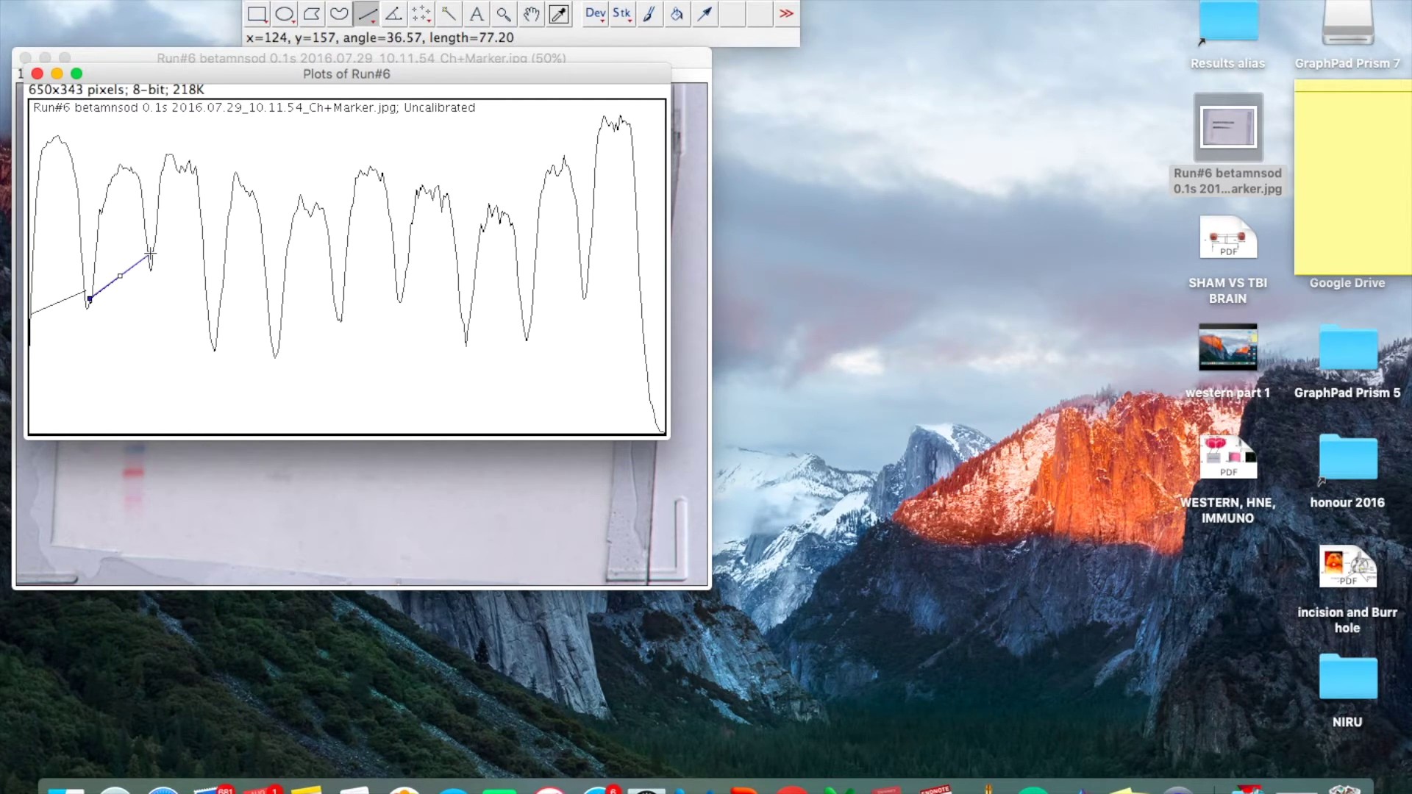
{"action": "left_click_drag", "start_coordinate": [153, 251], "coordinate": [207, 301]}
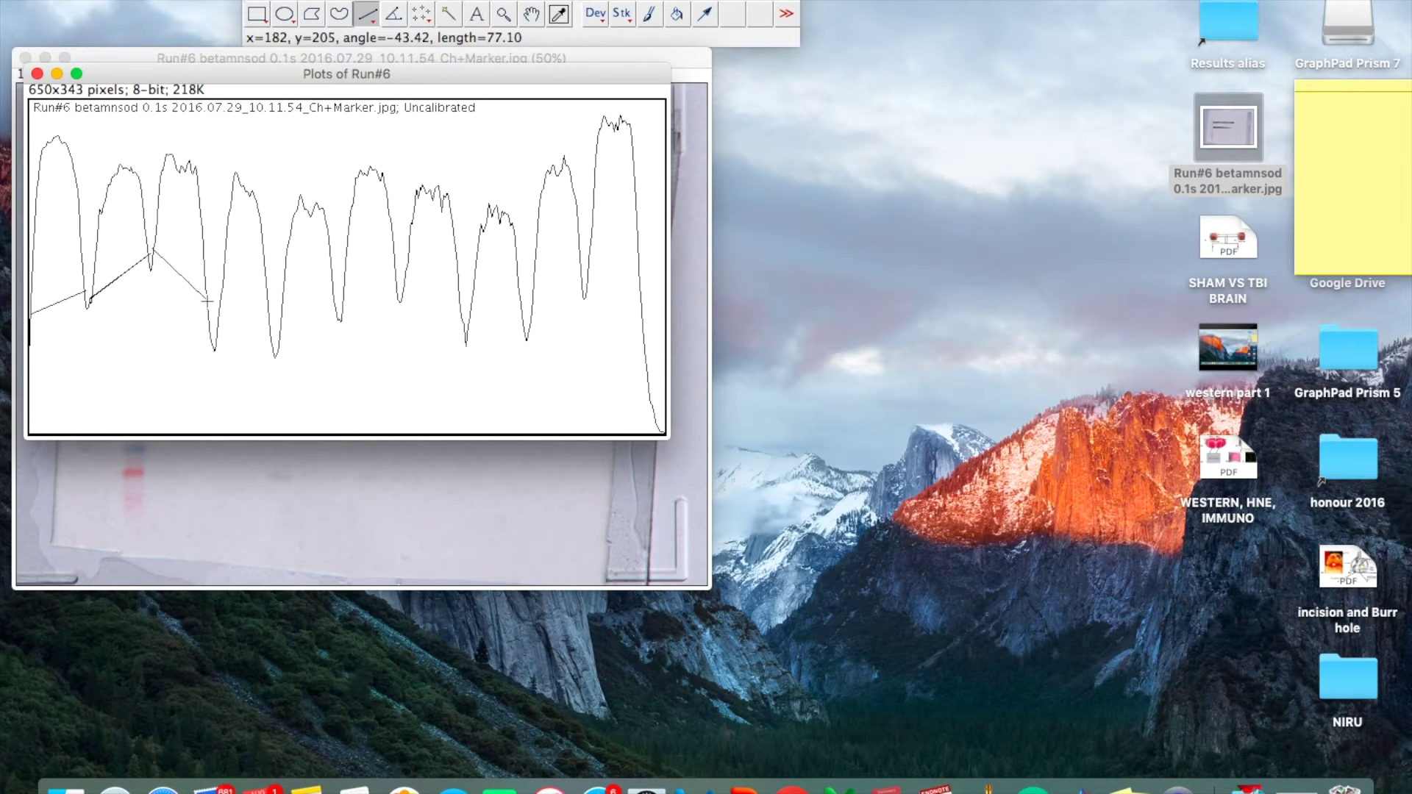
{"action": "key", "text": "super+d"}
- Draw straight baselines between the valleys to close off peaks 4 to 10 of the combined profile
{"action": "mouse_move", "coordinate": [217, 336]}
{"action": "left_mouse_down"}
{"action": "mouse_move", "coordinate": [273, 333]}
{"action": "mouse_move", "coordinate": [340, 298]}
{"action": "mouse_move", "coordinate": [464, 305]}
{"action": "left_mouse_up"}
{"action": "key", "text": "super+d"}
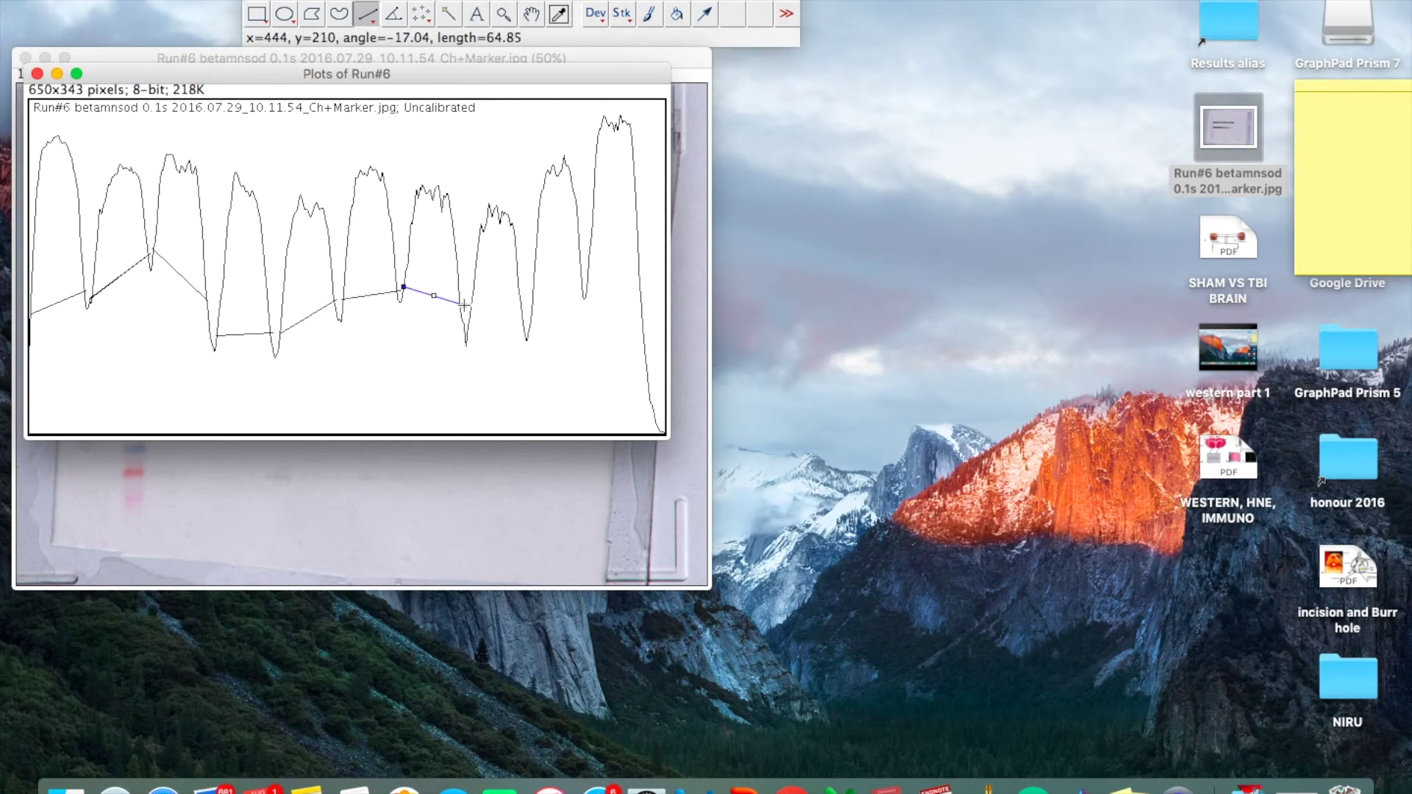
{"action": "mouse_move", "coordinate": [468, 319]}
{"action": "left_mouse_down"}
{"action": "mouse_move", "coordinate": [632, 282]}
{"action": "mouse_move", "coordinate": [644, 325]}
{"action": "left_mouse_up"}
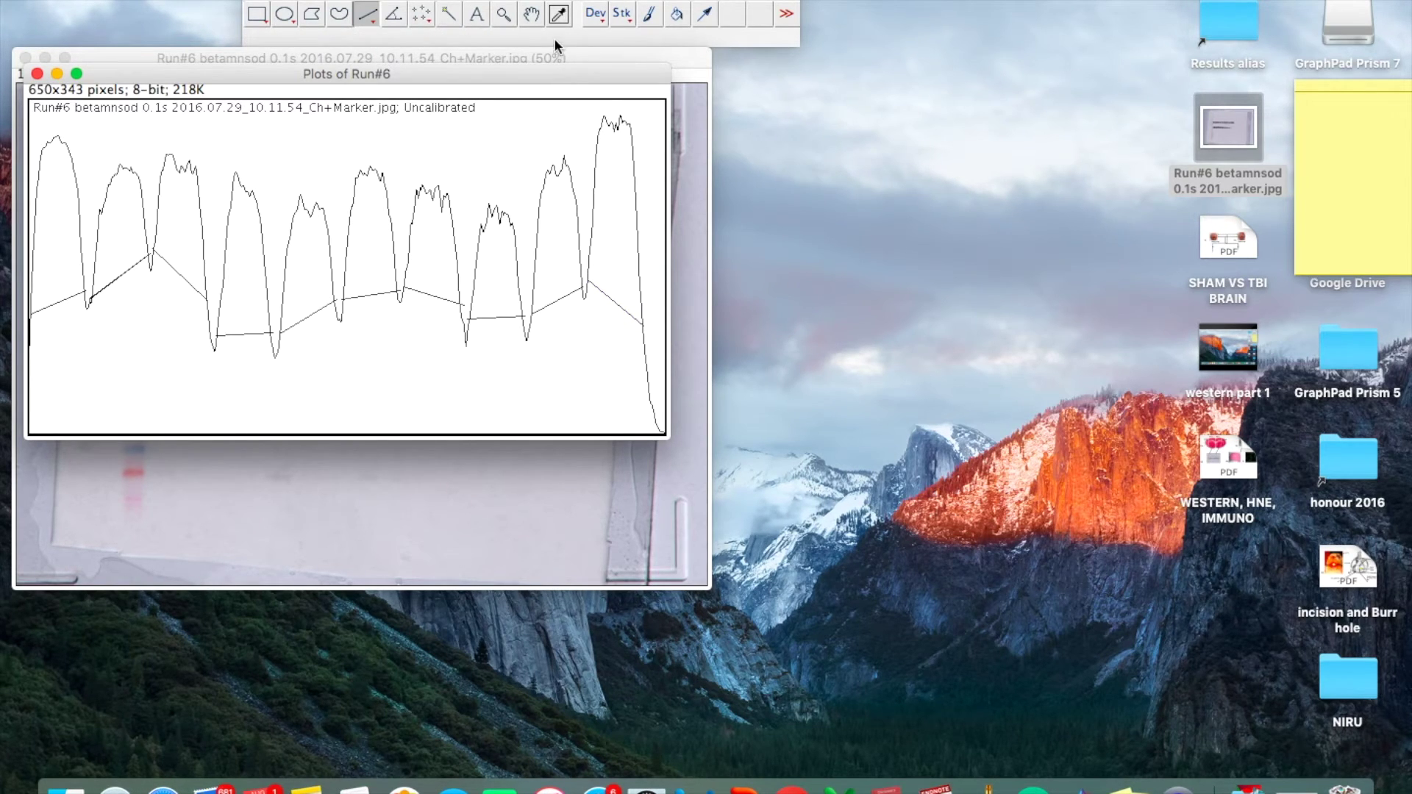
- Measure the areas of peaks 1 to 4 in the combined profile with the Wand tool
{"action": "left_click", "coordinate": [451, 14]}
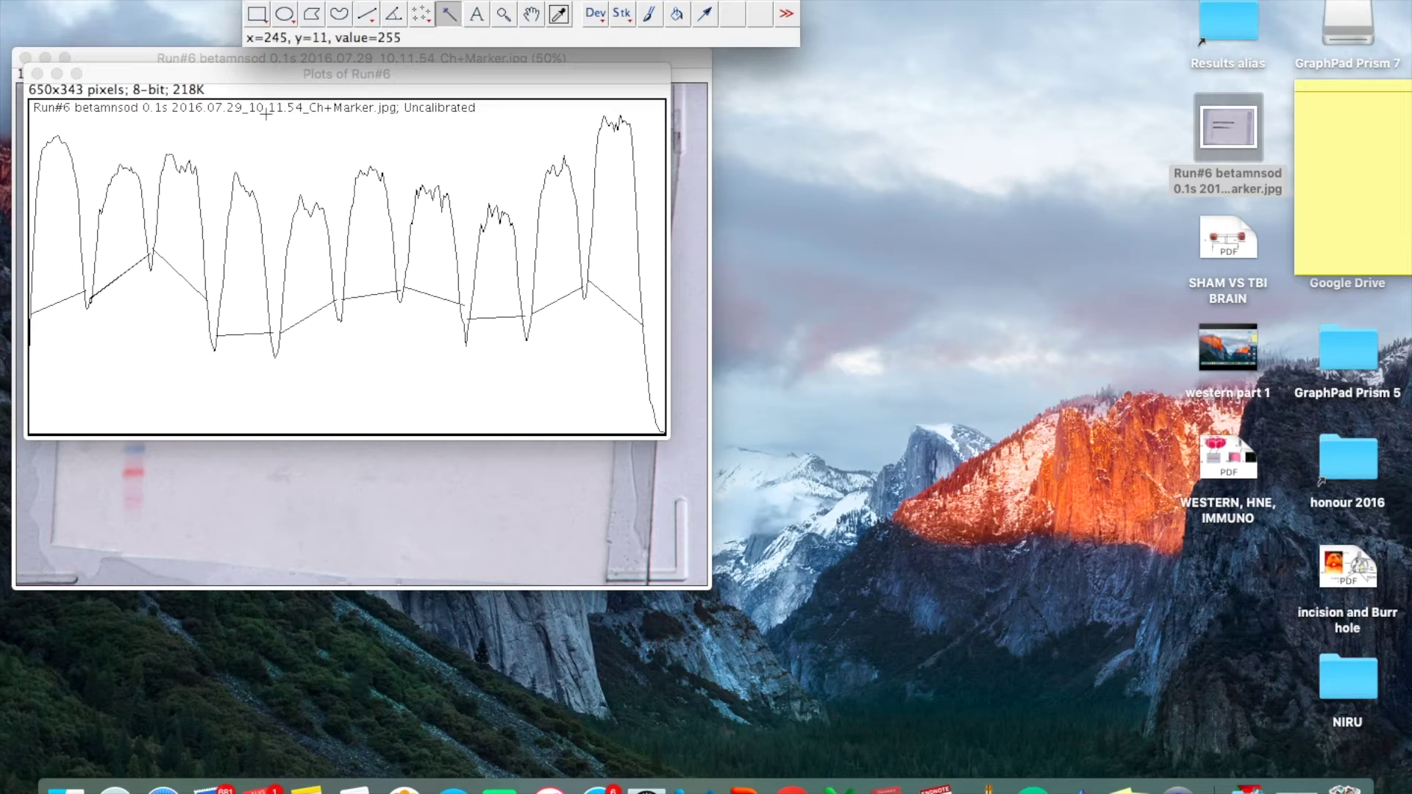
{"action": "left_click", "coordinate": [50, 227]}
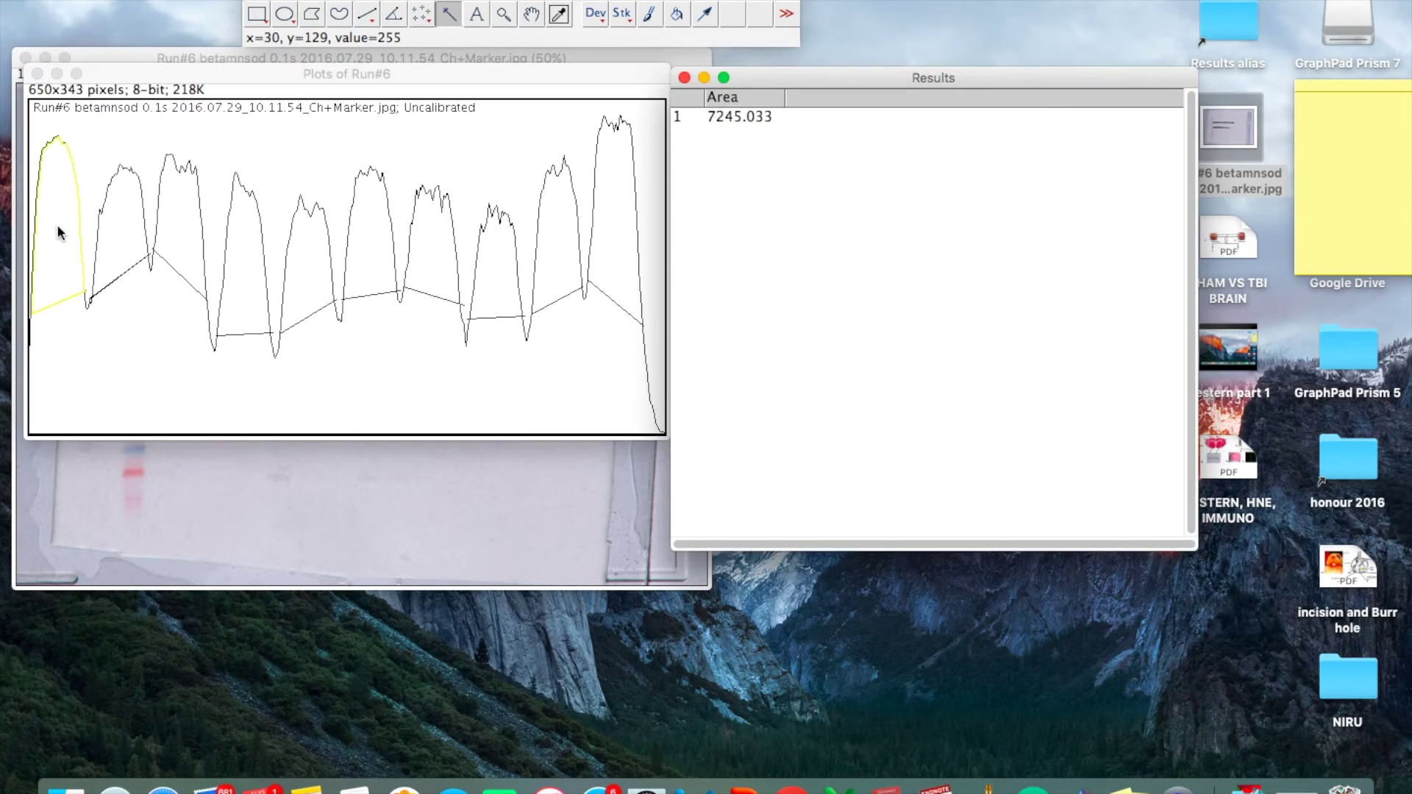
{"action": "left_click", "coordinate": [111, 224]}
{"action": "left_click", "coordinate": [173, 221]}
{"action": "left_click", "coordinate": [235, 225]}
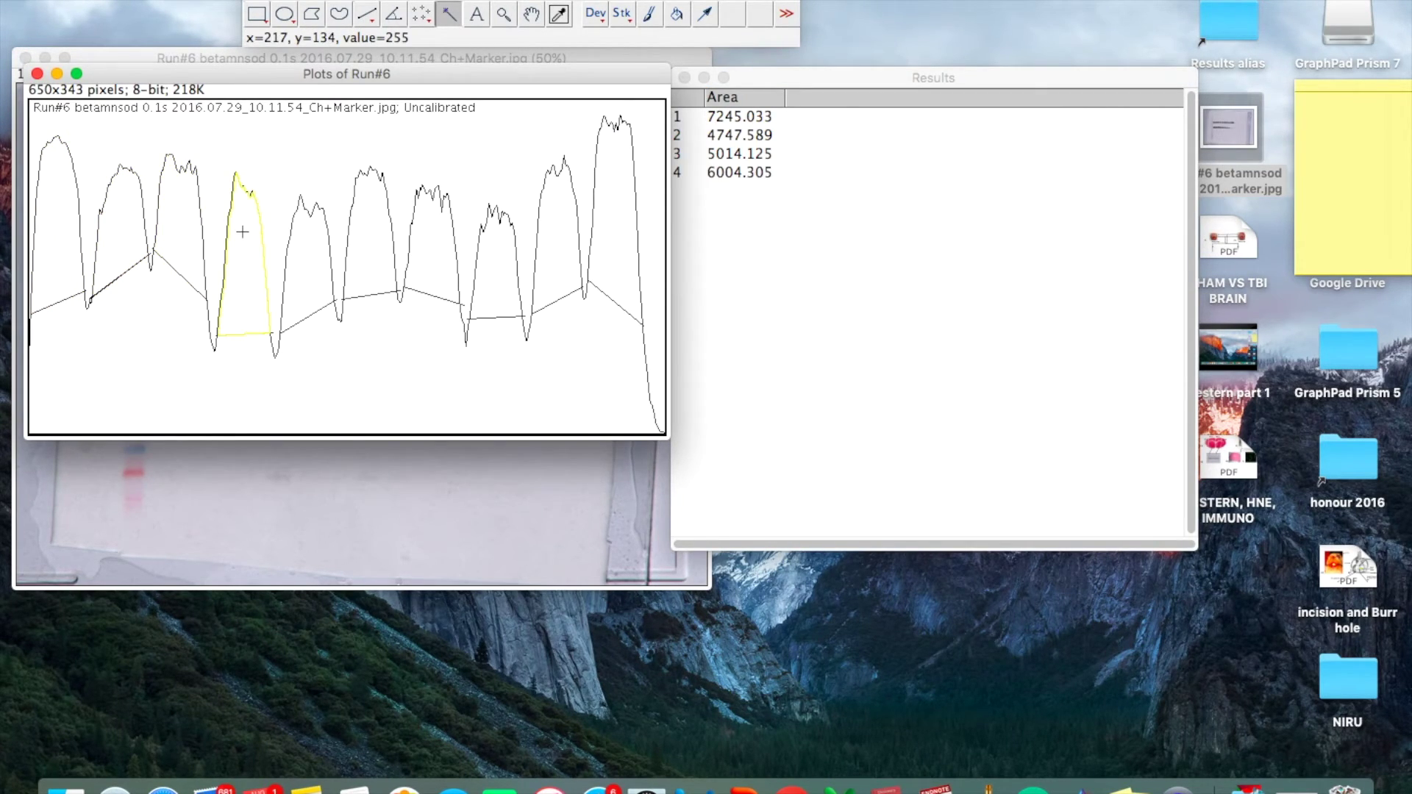
- Measure the areas of peaks 5 to 10 in the combined profile
{"action": "left_click", "coordinate": [316, 254]}
{"action": "left_click", "coordinate": [367, 243]}
{"action": "left_click", "coordinate": [434, 246]}
{"action": "left_click", "coordinate": [511, 258]}
{"action": "left_click", "coordinate": [563, 249]}
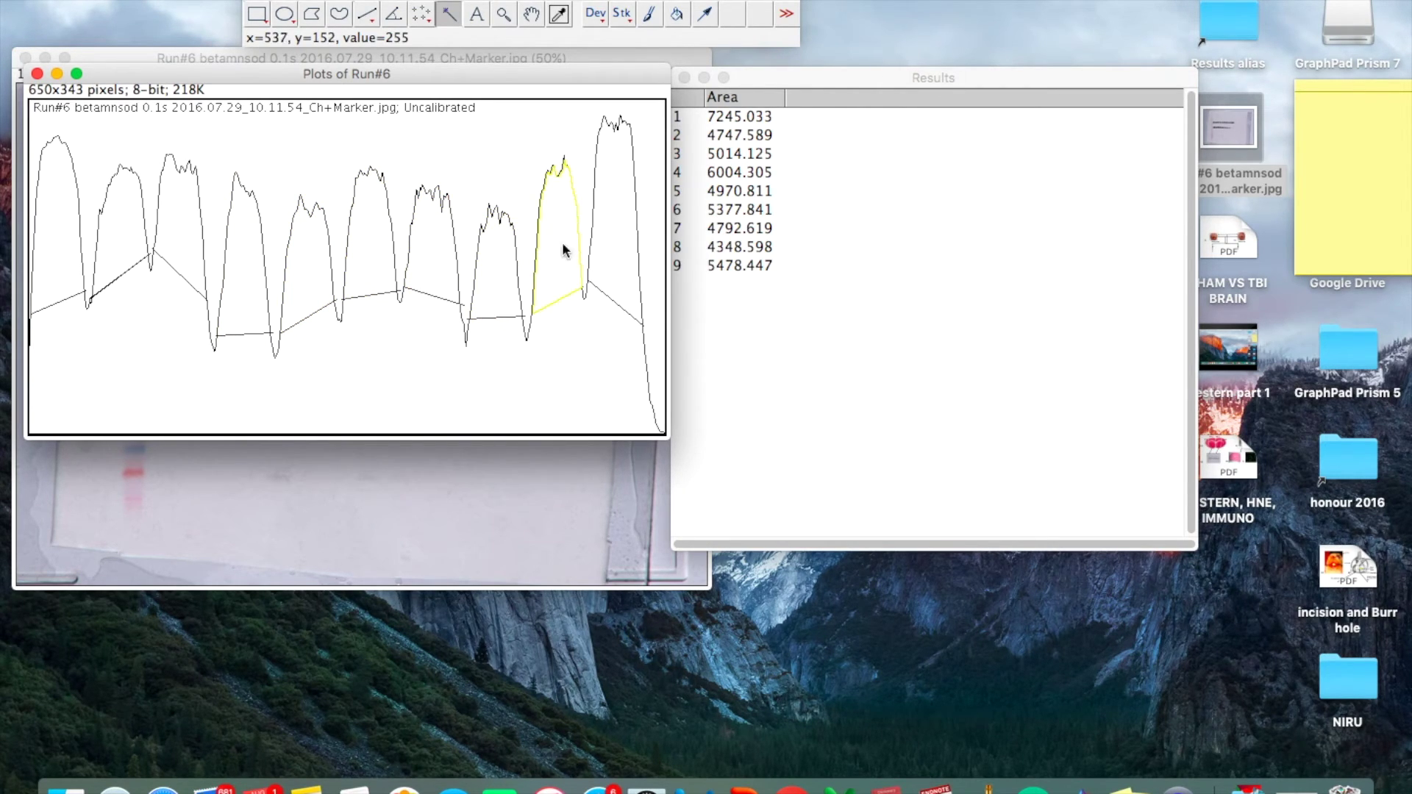
{"action": "left_click", "coordinate": [604, 233]}
- Copy all ten peak areas from the Results table and paste them into the Excel workbook Workbook2 starting at cell C1
{"action": "left_click_drag", "start_coordinate": [757, 320], "coordinate": [753, 120]}
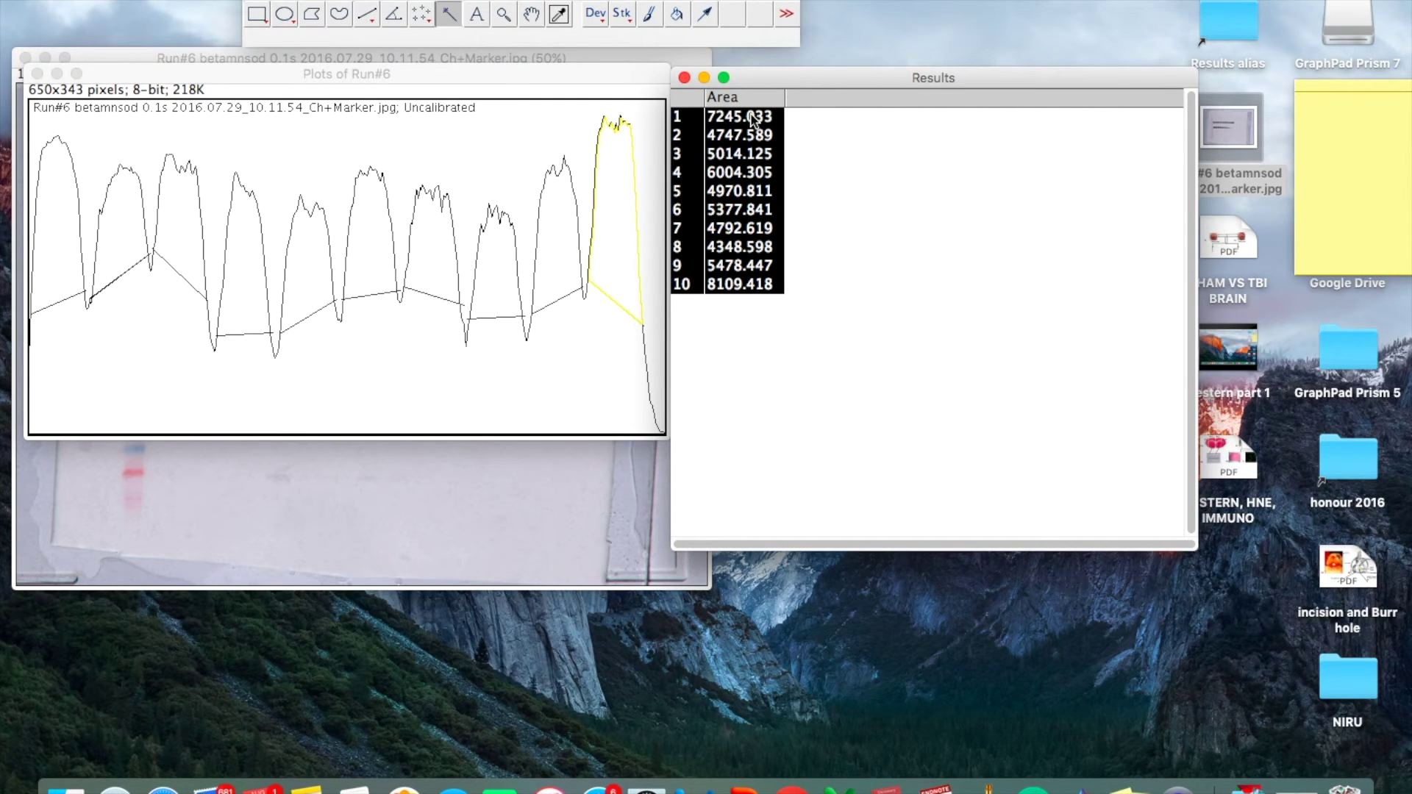
{"action": "key", "text": "super+c"}
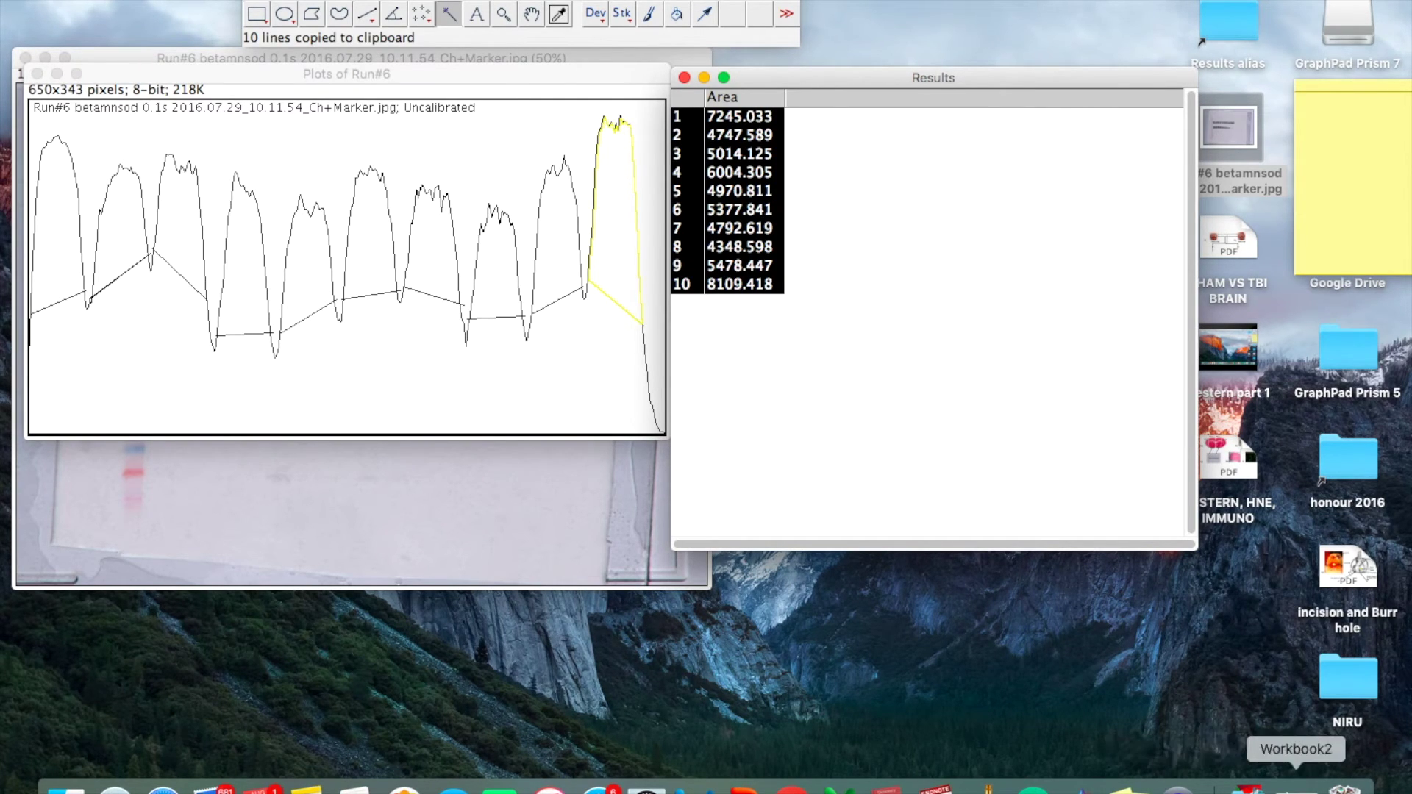
{"action": "left_click", "coordinate": [1296, 784]}
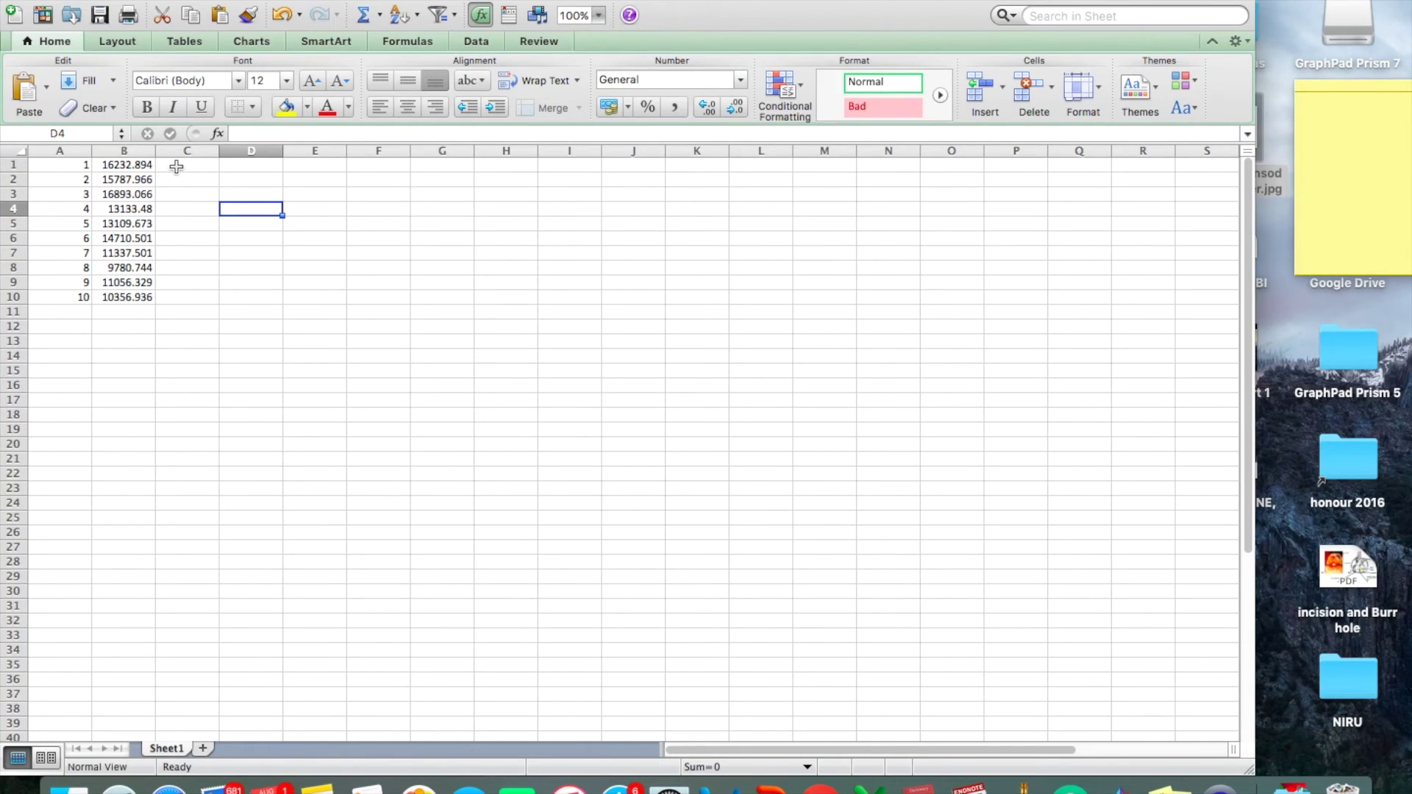
{"action": "left_click", "coordinate": [177, 167]}
{"action": "key", "text": "super+v"}
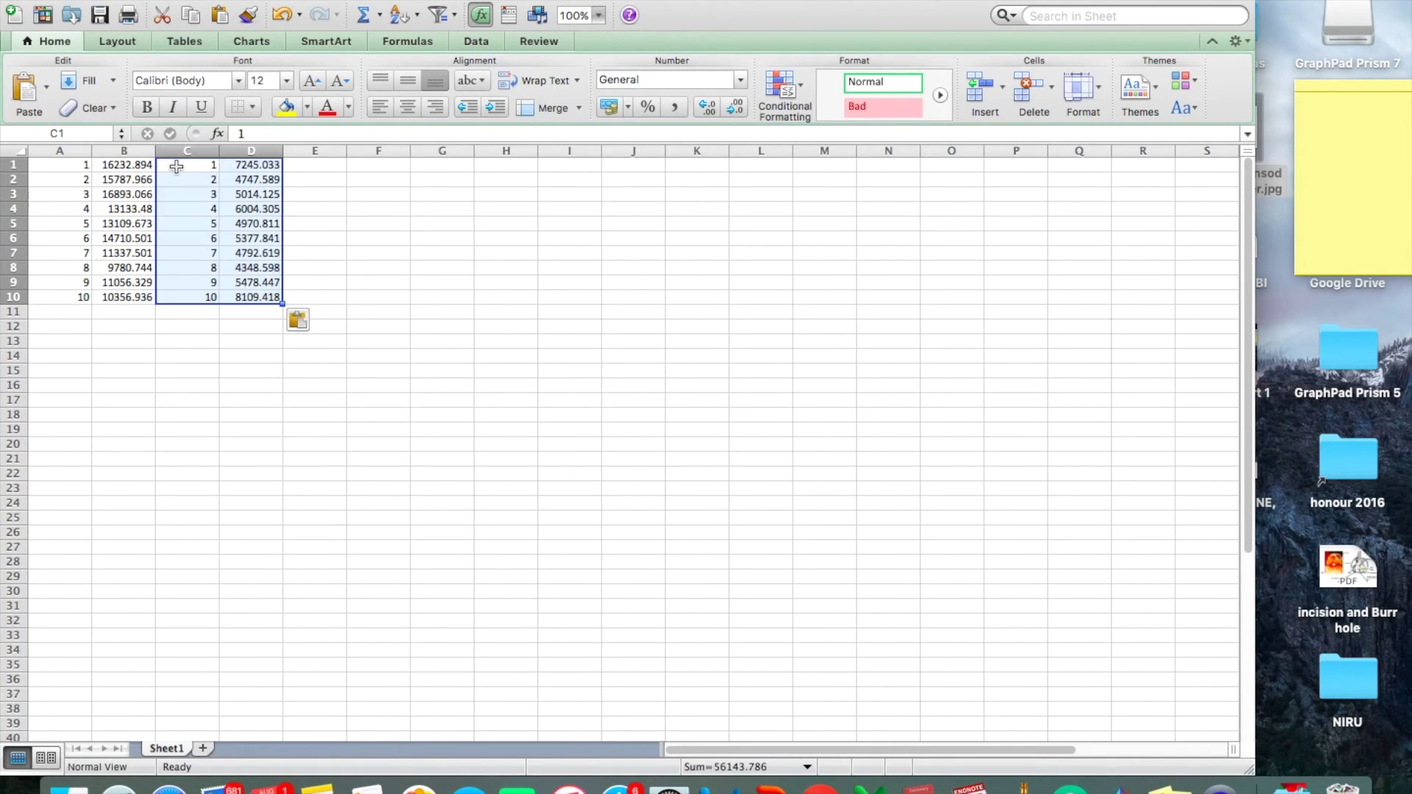
{"action": "left_click", "coordinate": [356, 221]}
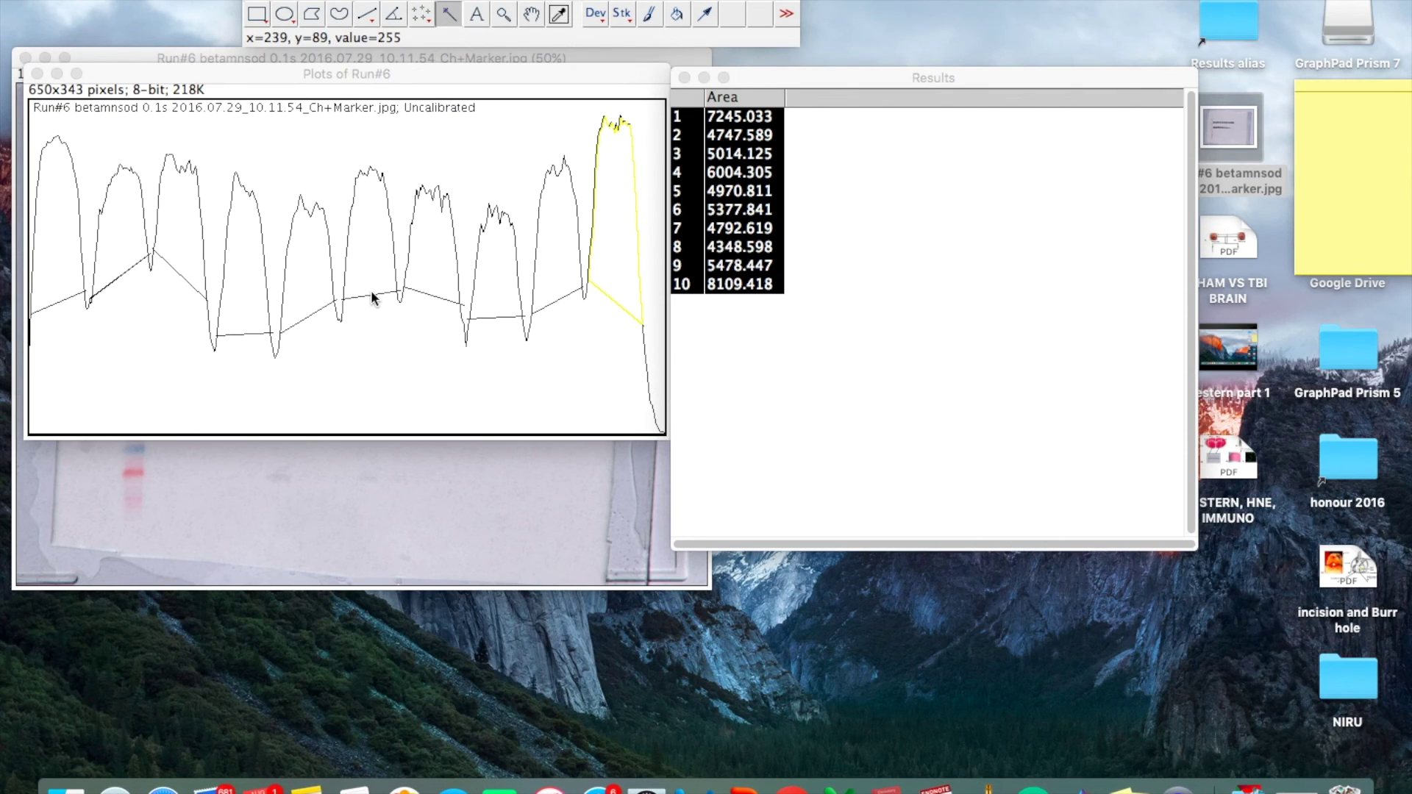
- Back in ImageJ, close the profile plot, the blot image and the Results table without saving any of them
{"action": "left_click", "coordinate": [36, 73]}
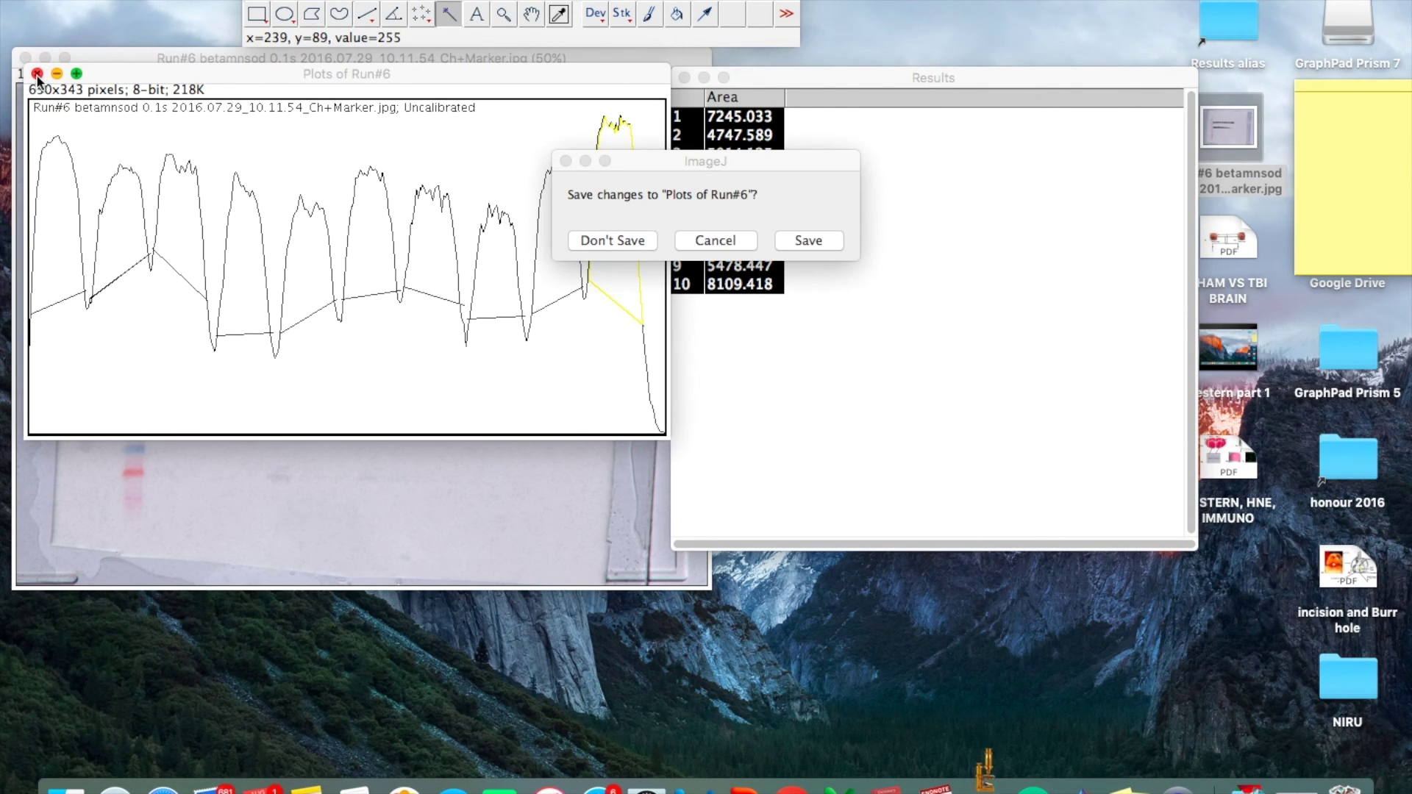
{"action": "left_click", "coordinate": [610, 241]}
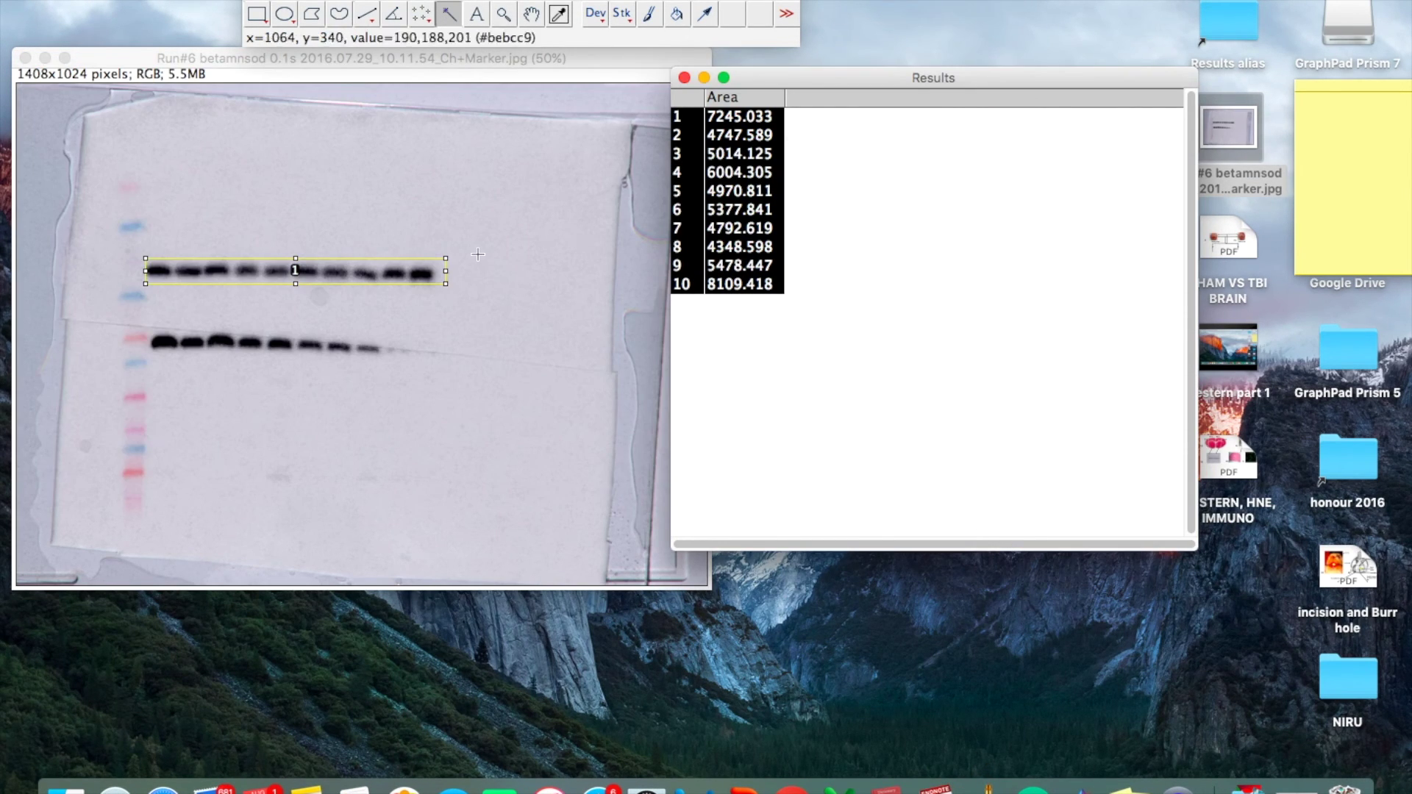
{"action": "left_click", "coordinate": [25, 58]}
{"action": "left_click", "coordinate": [742, 394]}
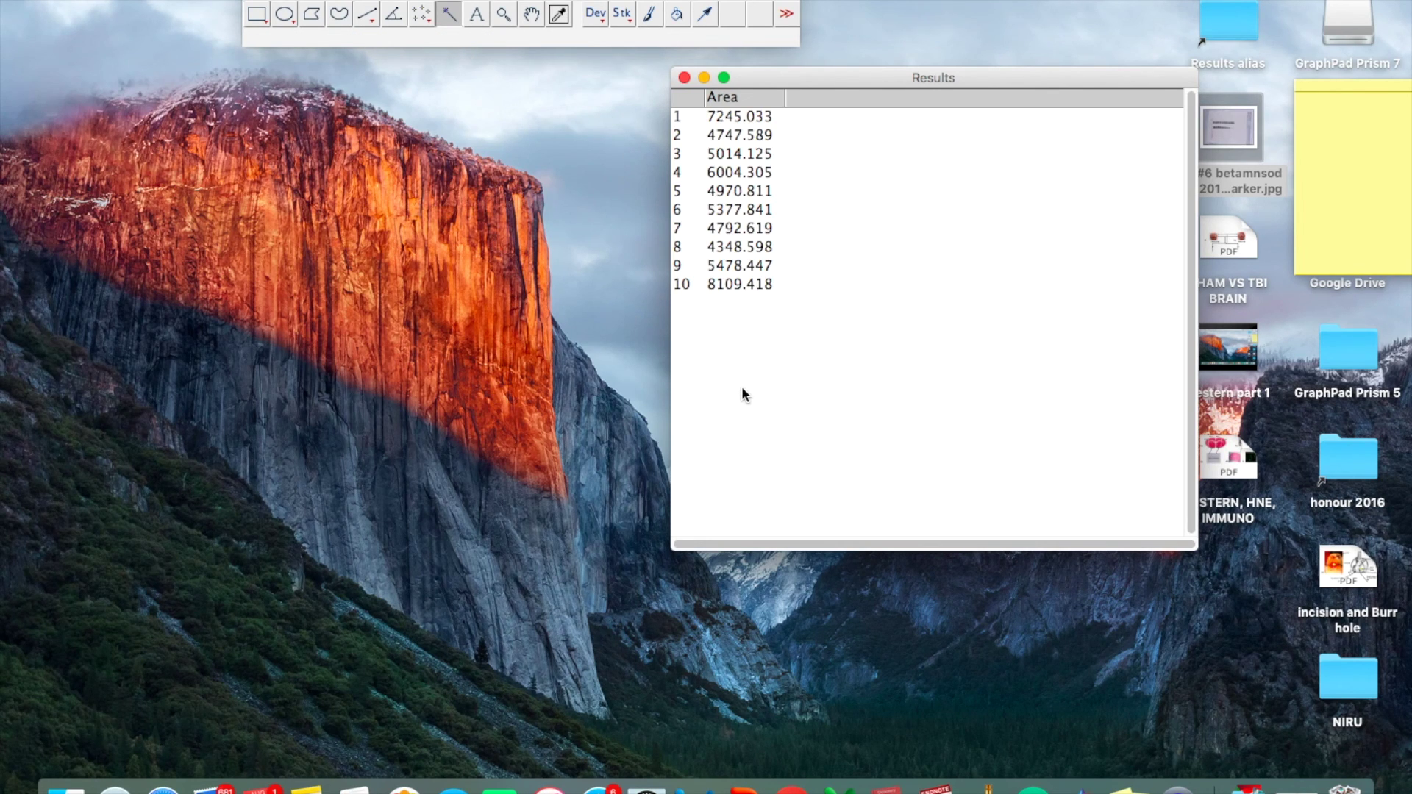
{"action": "left_click", "coordinate": [684, 78]}
{"action": "left_click", "coordinate": [613, 240]}
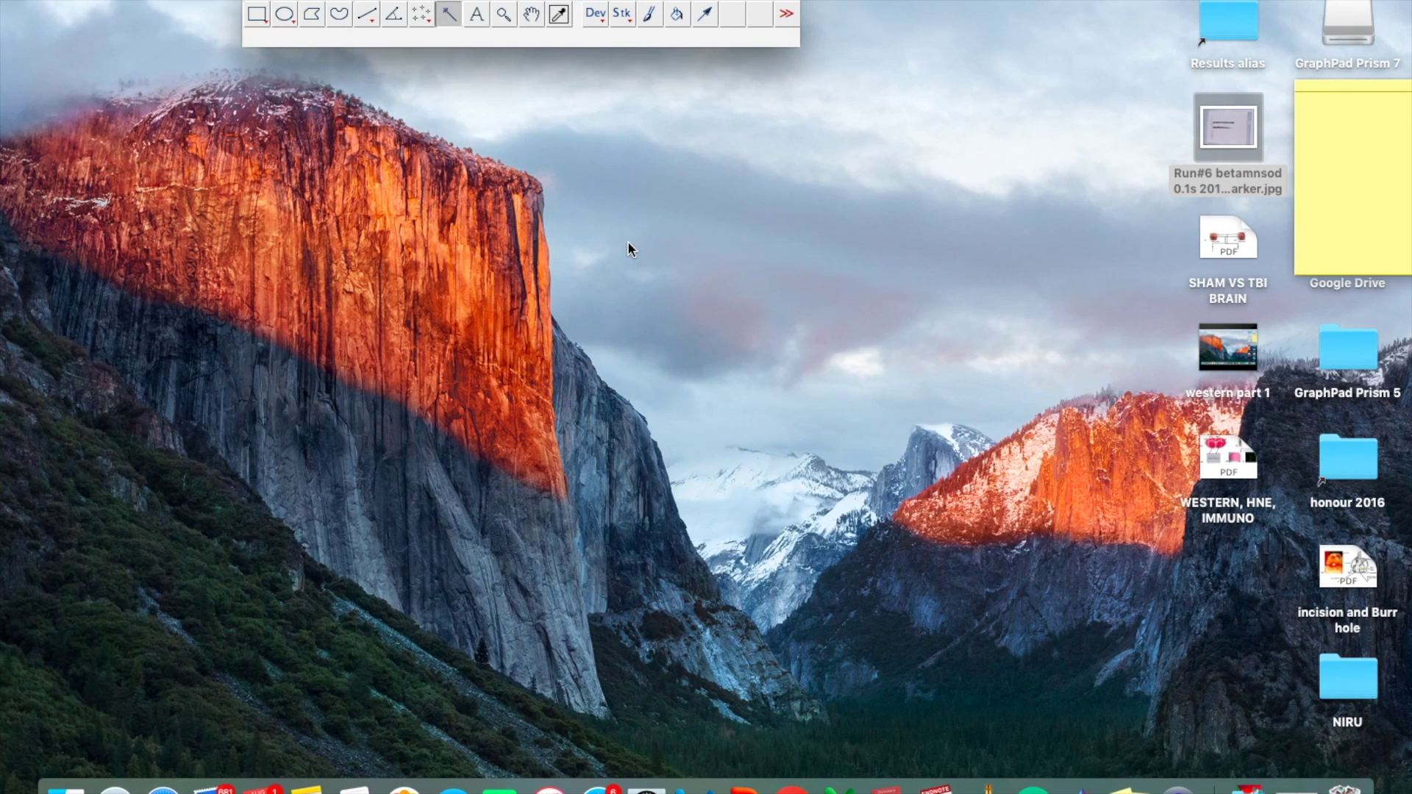